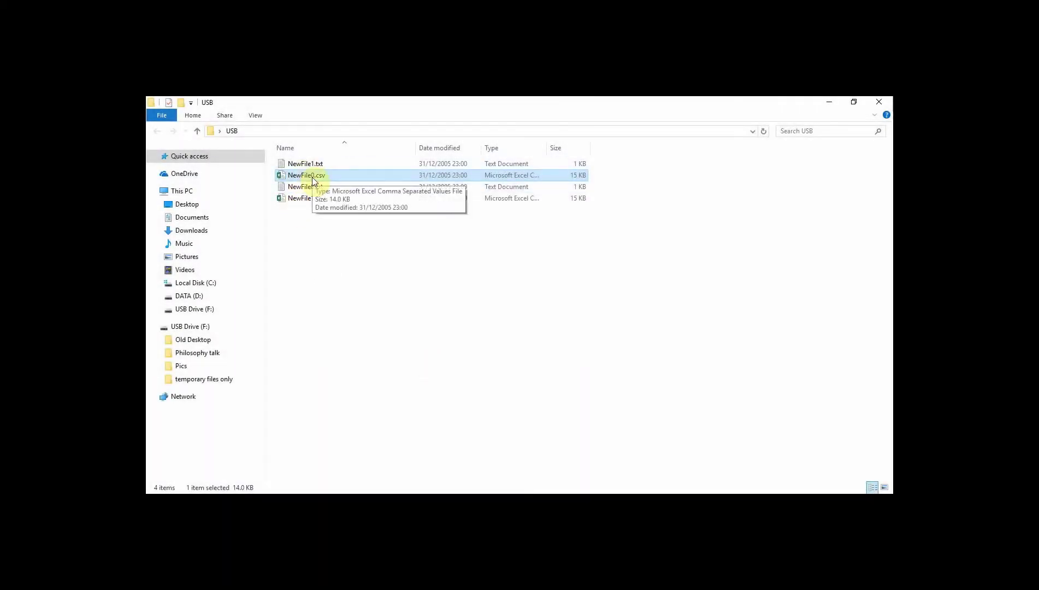
# - Open the oscilloscope export NewFile0.csv from the USB folder in Excel
pyautogui.doubleClick(313, 177)
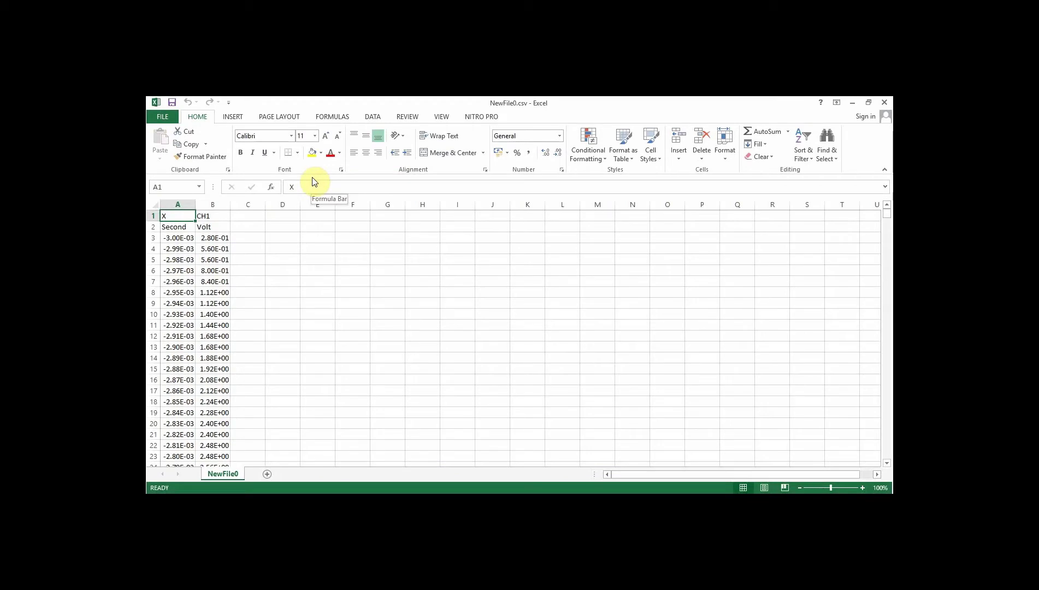
# - Check the Second and Volt unit labels in A2 and B2, then select all of column A
pyautogui.moveTo(183, 205); pyautogui.dragTo(213, 204)
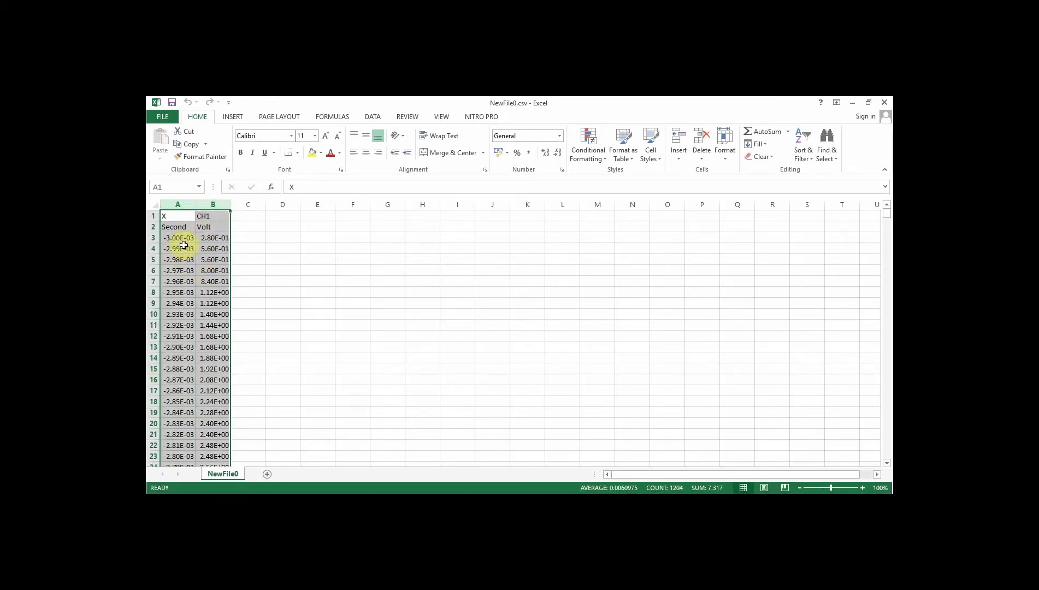
pyautogui.click(173, 226)
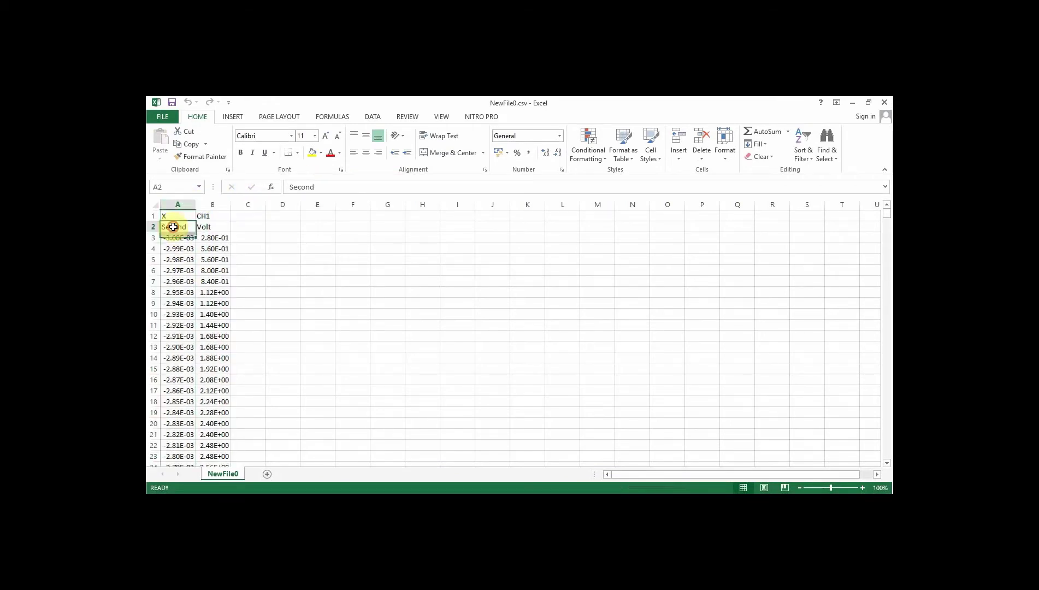
pyautogui.moveTo(168, 221); pyautogui.dragTo(169, 220)
pyautogui.click(208, 224)
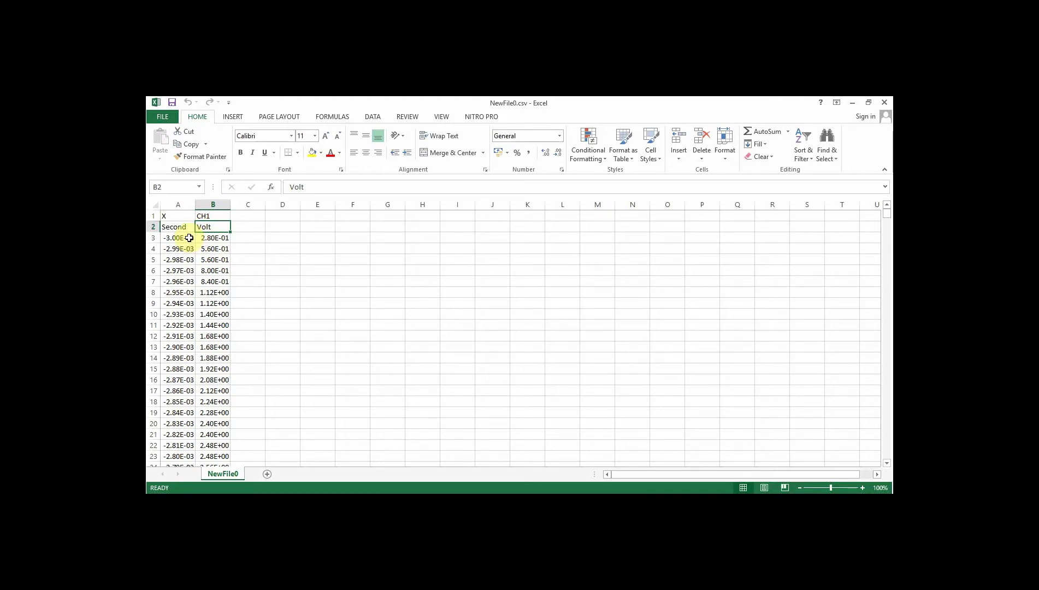
pyautogui.click(181, 204)
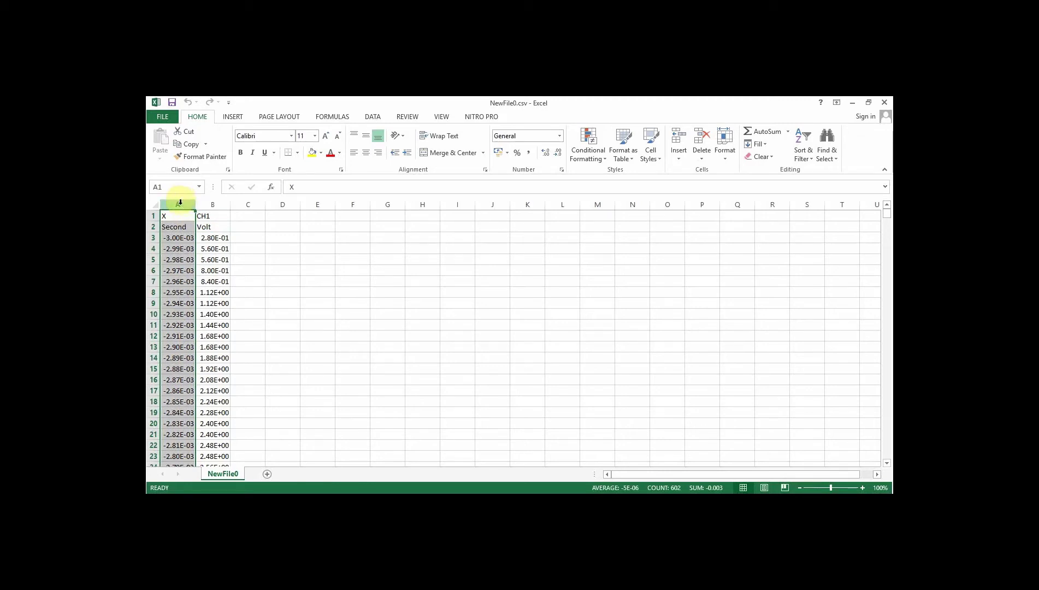
# - Try Text to Columns on column A with a Comma delimiter, then cancel without changes
pyautogui.click(375, 118)
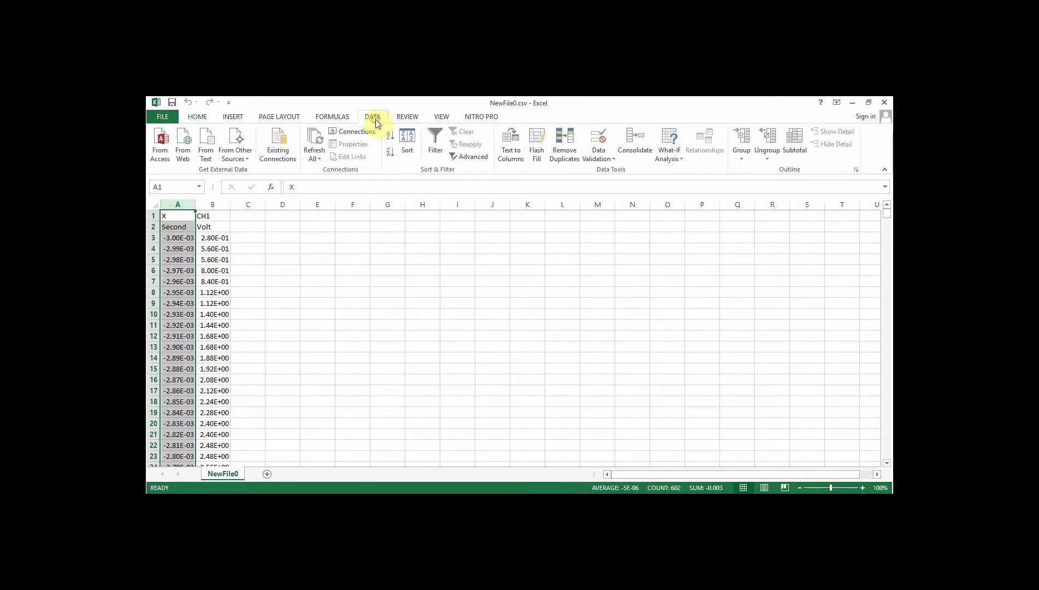
pyautogui.click(511, 158)
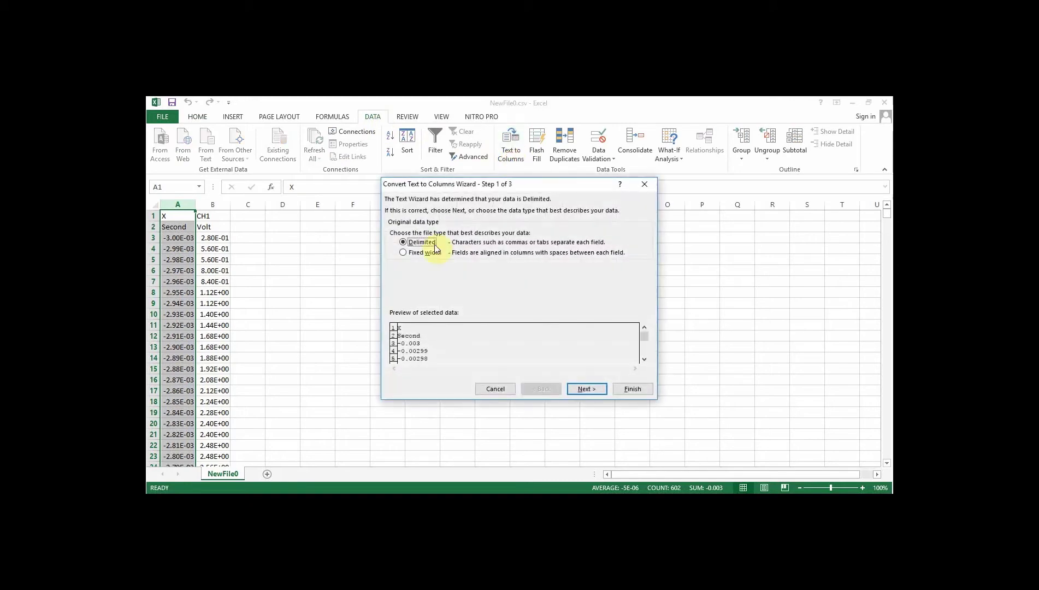
pyautogui.click(597, 390)
pyautogui.click(393, 256)
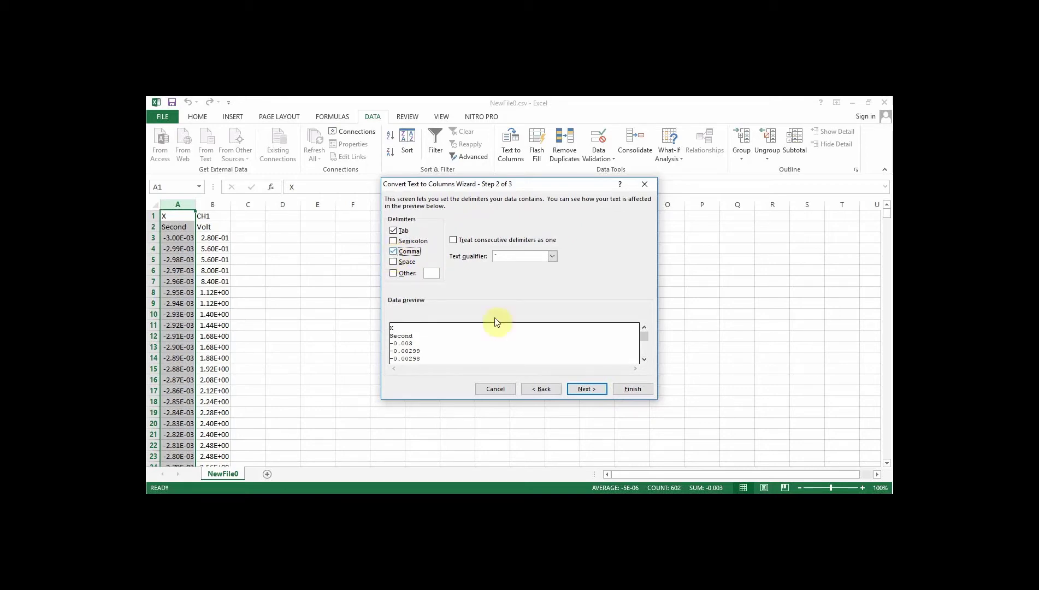
pyautogui.click(495, 388)
pyautogui.click(327, 272)
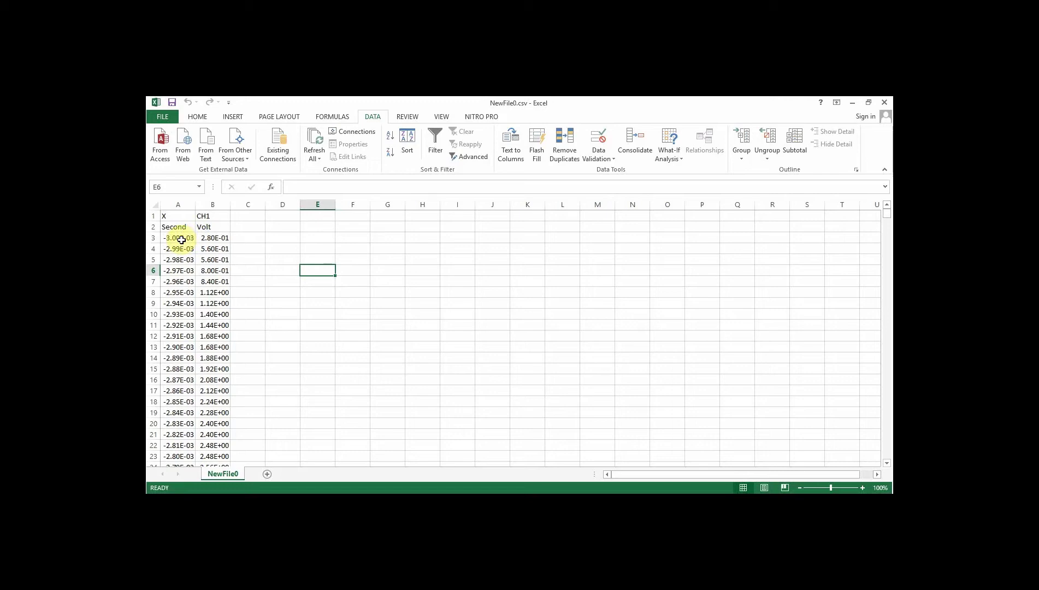
pyautogui.click(168, 117)
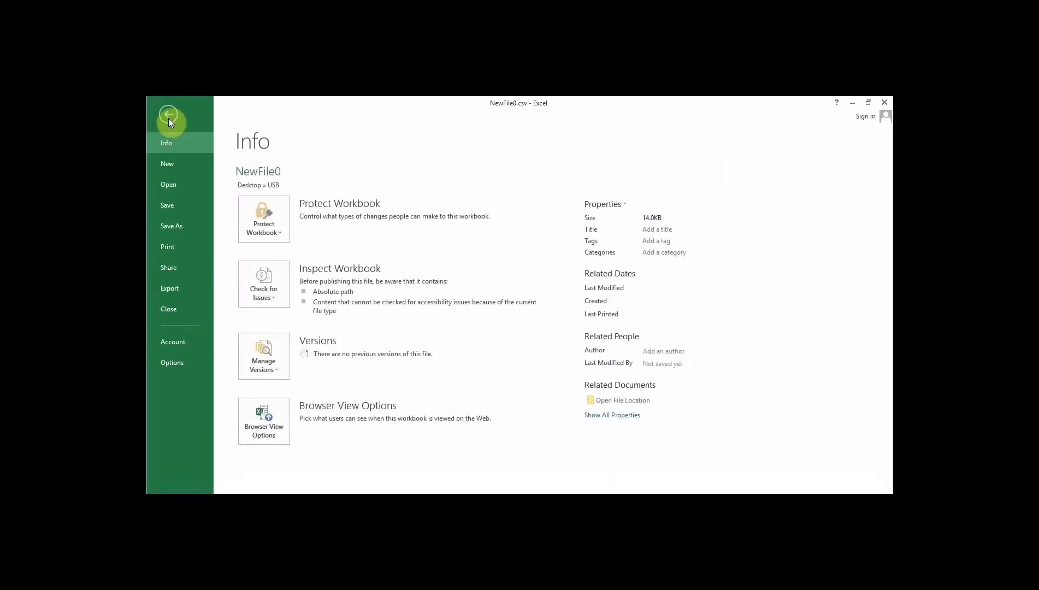
pyautogui.click(173, 363)
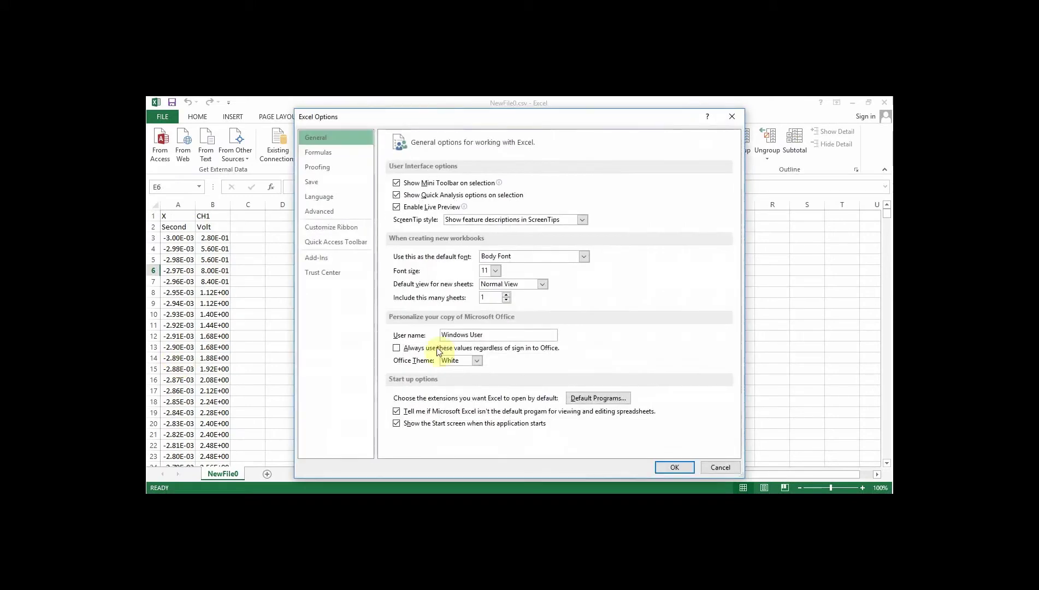
pyautogui.click(314, 213)
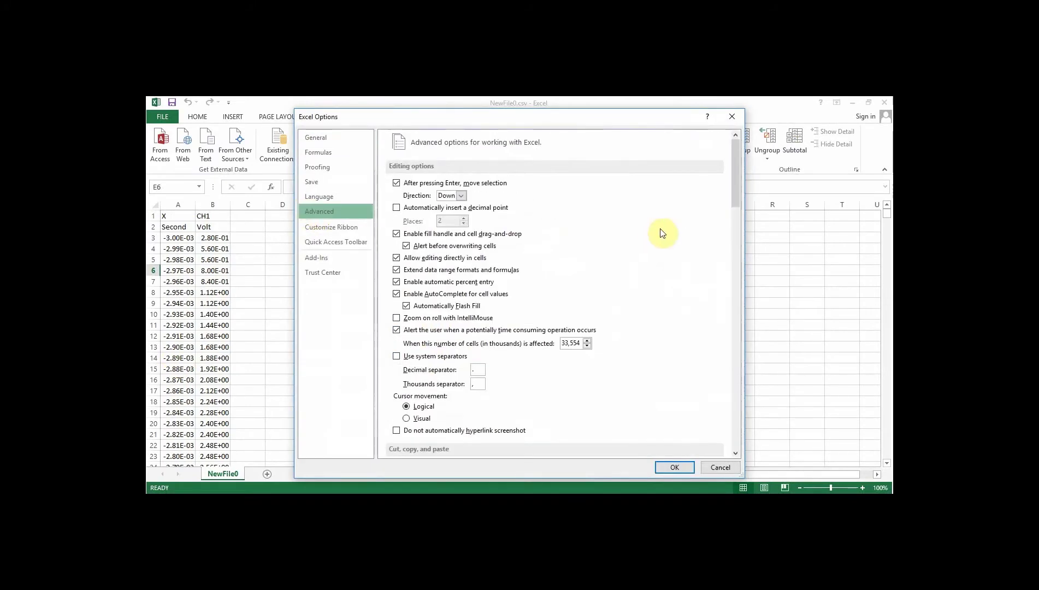
pyautogui.click(397, 357)
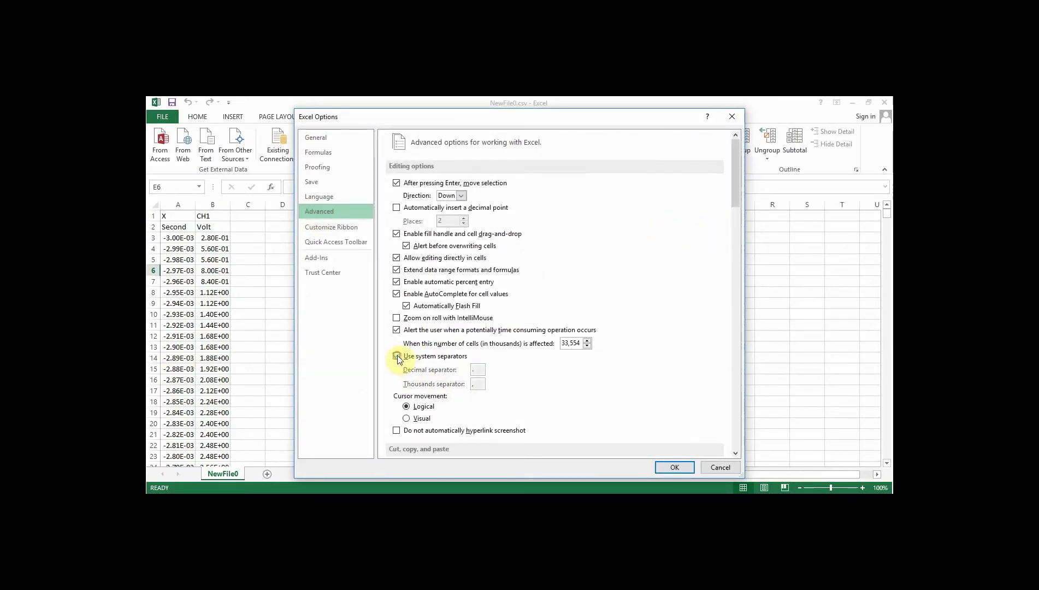
pyautogui.click(397, 356)
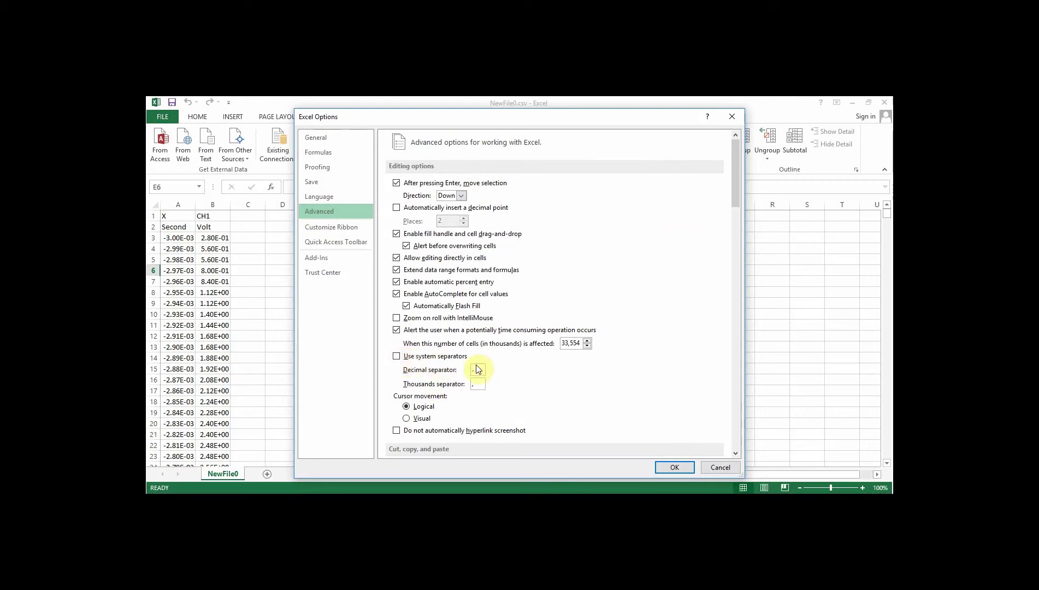
pyautogui.click(718, 468)
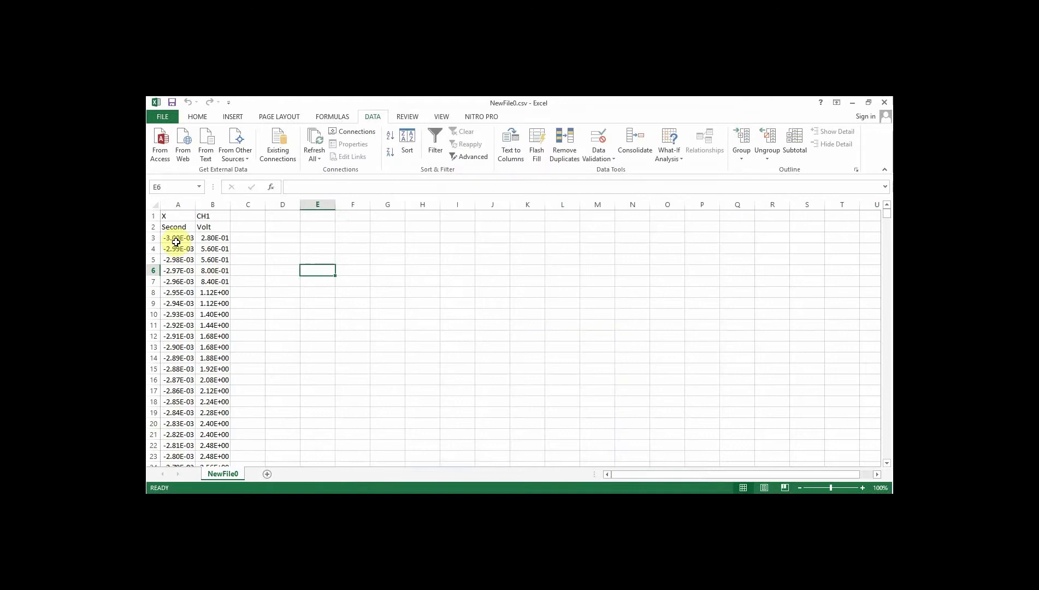
pyautogui.moveTo(184, 239); pyautogui.dragTo(211, 241)
pyautogui.hotkey('ctrl', 'shift', 'Down')
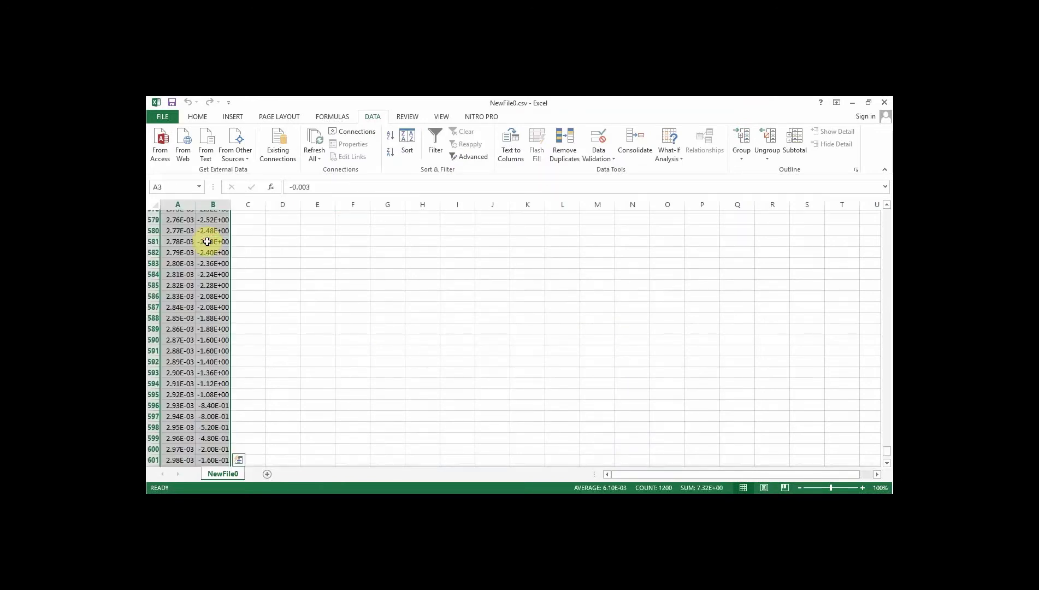
pyautogui.rightClick(208, 241)
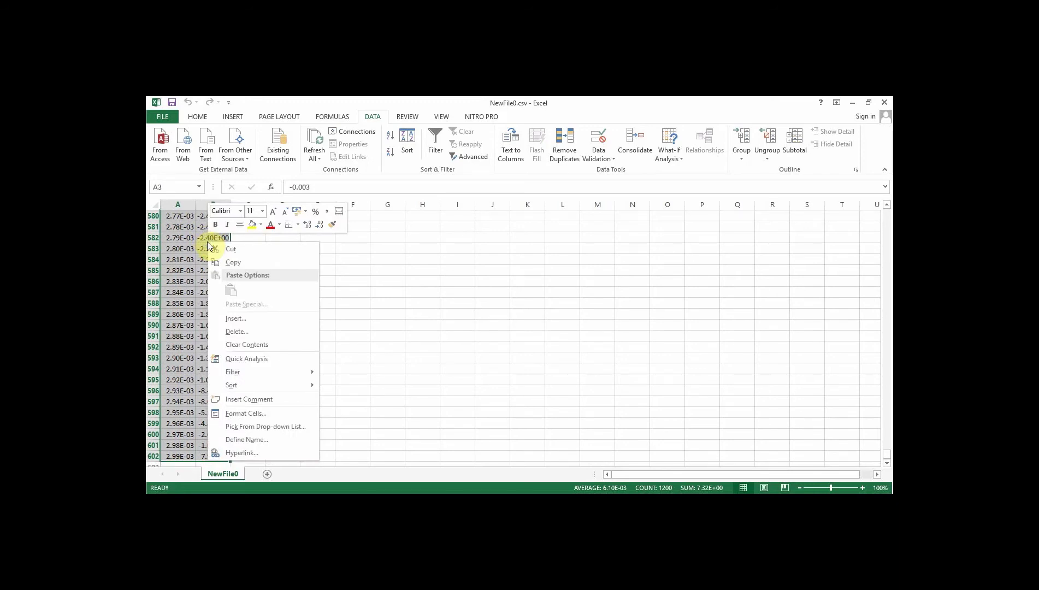
pyautogui.press('Escape')
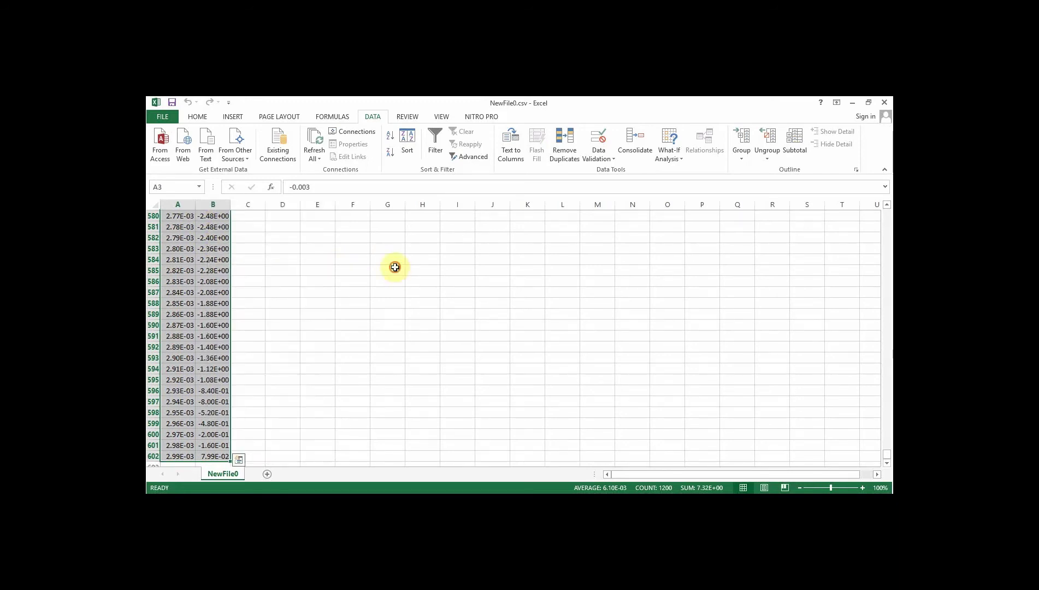
pyautogui.hotkey('ctrl', 'f')
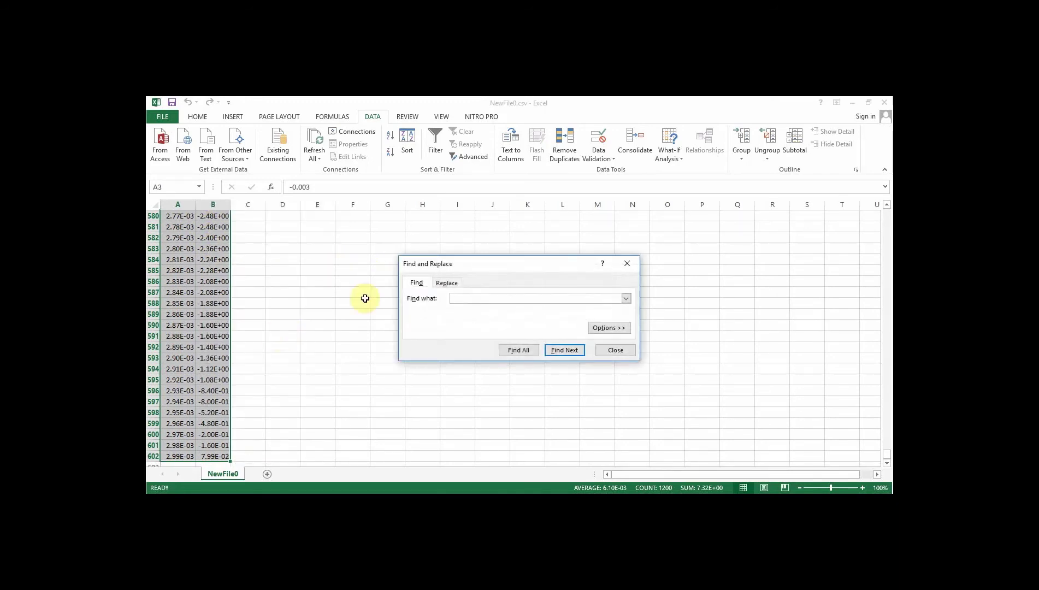
pyautogui.click(447, 285)
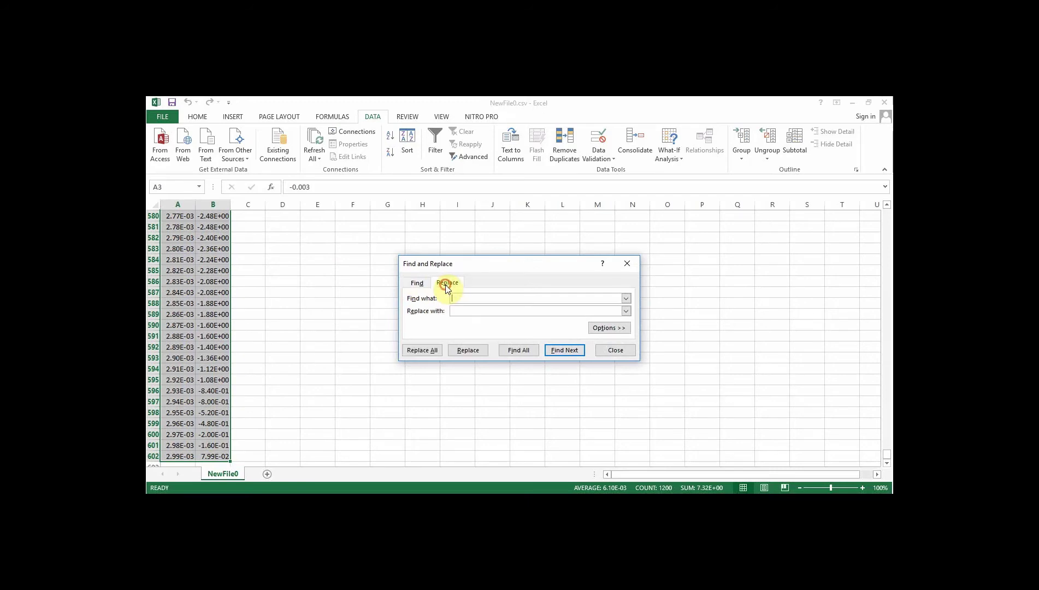
pyautogui.click(468, 312)
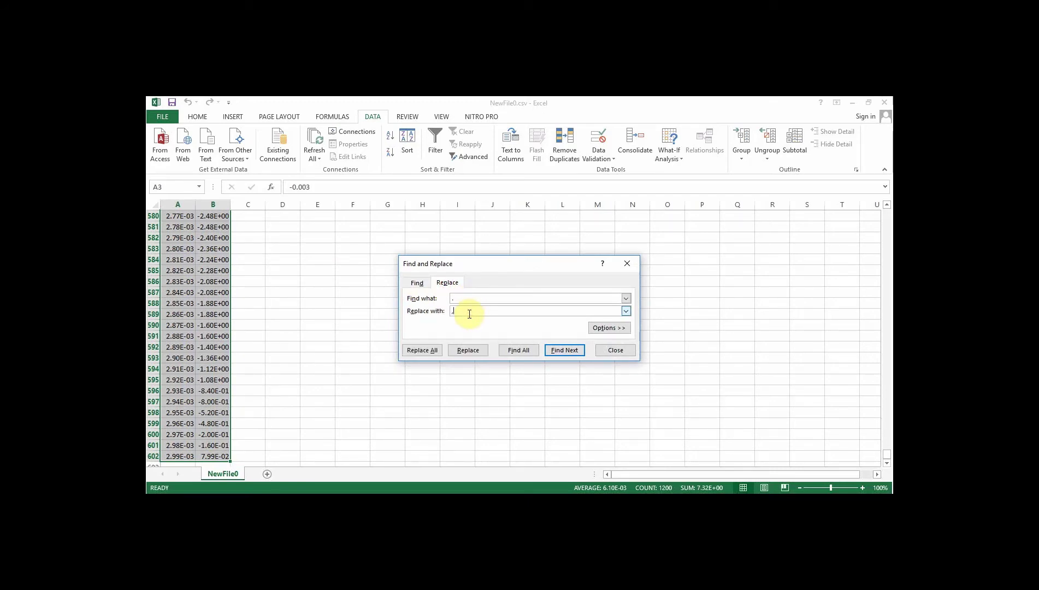
pyautogui.click(627, 263)
pyautogui.click(423, 293)
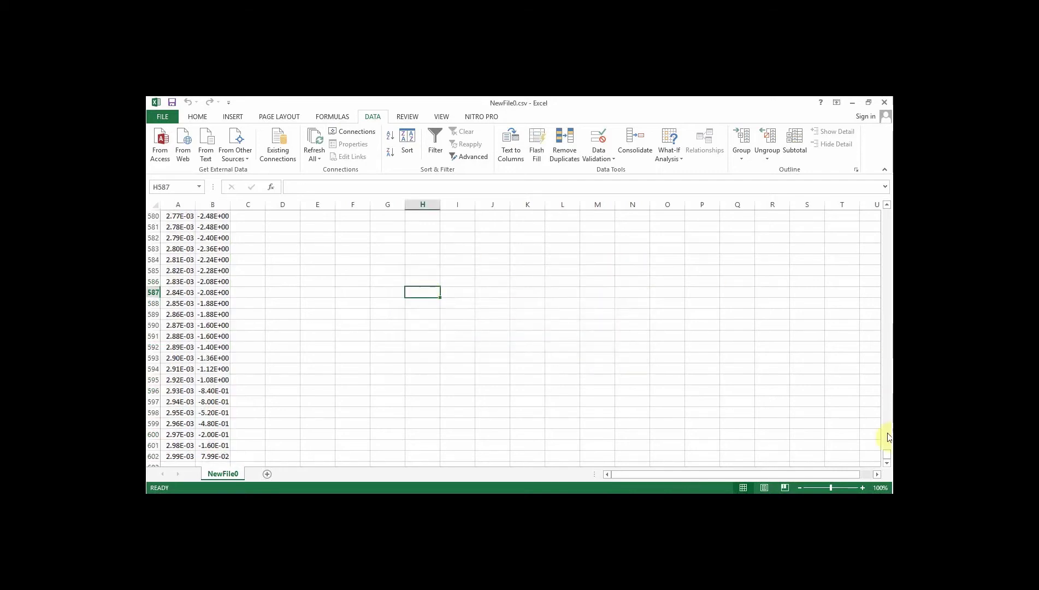
pyautogui.moveTo(886, 457); pyautogui.dragTo(884, 184)
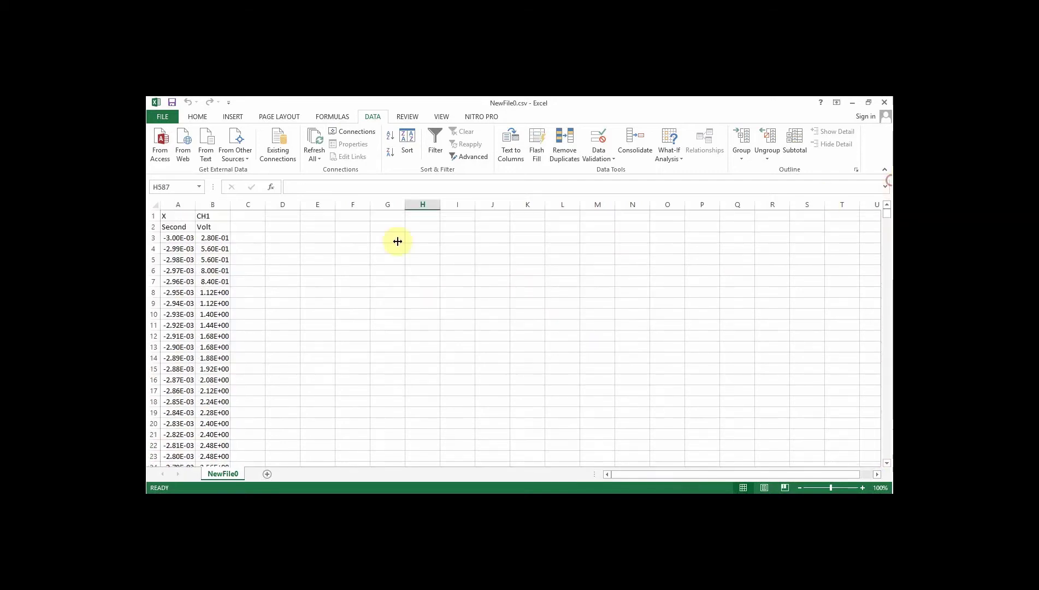
pyautogui.click(177, 237)
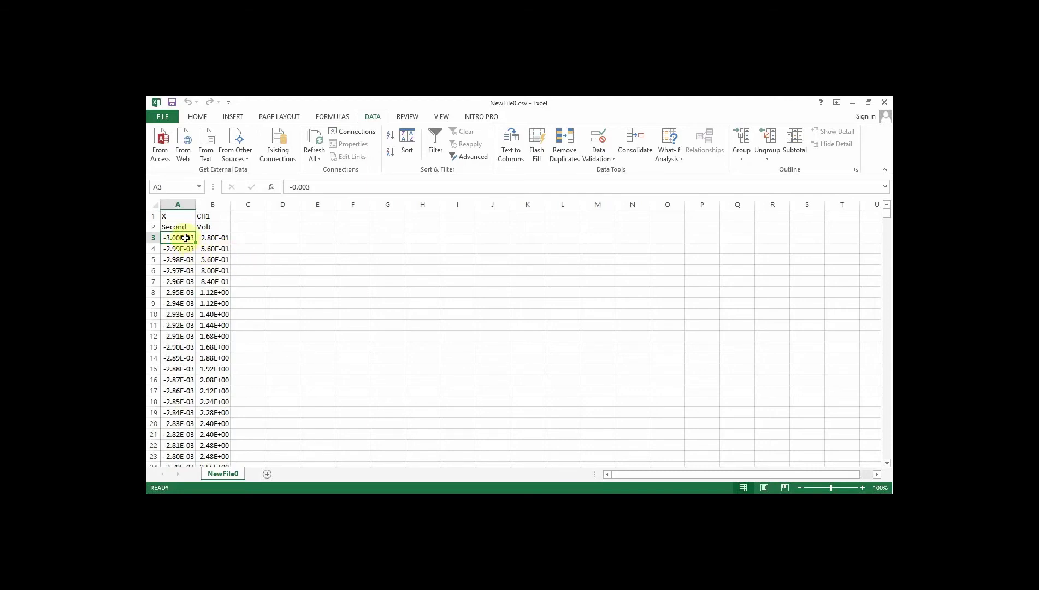
# - Select all time and voltage rows in columns A–B and insert a Scatter with Smooth Lines chart
pyautogui.moveTo(184, 238); pyautogui.dragTo(205, 242)
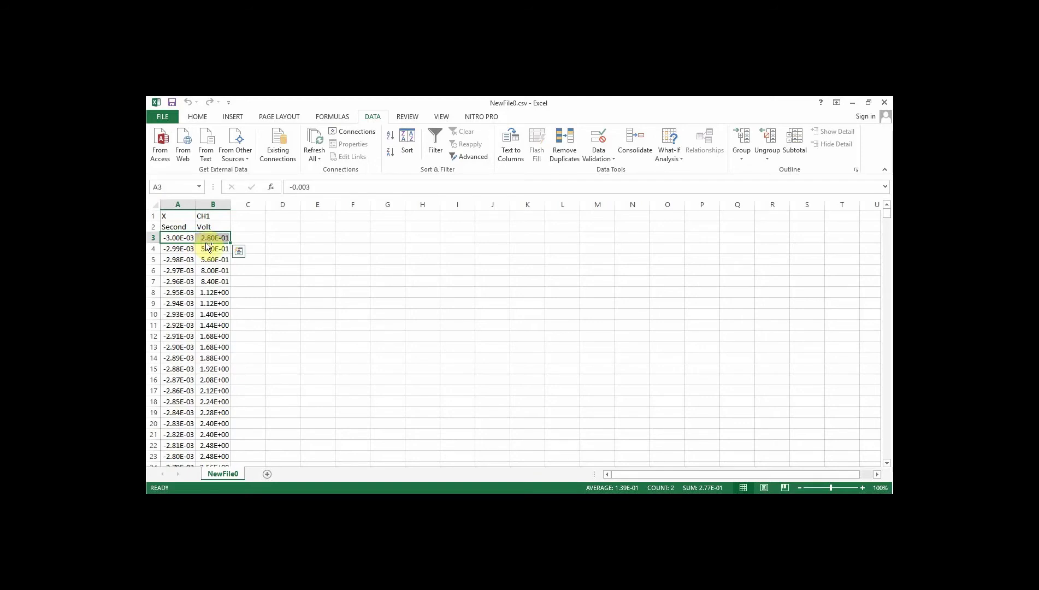
pyautogui.hotkey('ctrl', 'shift', 'Down')
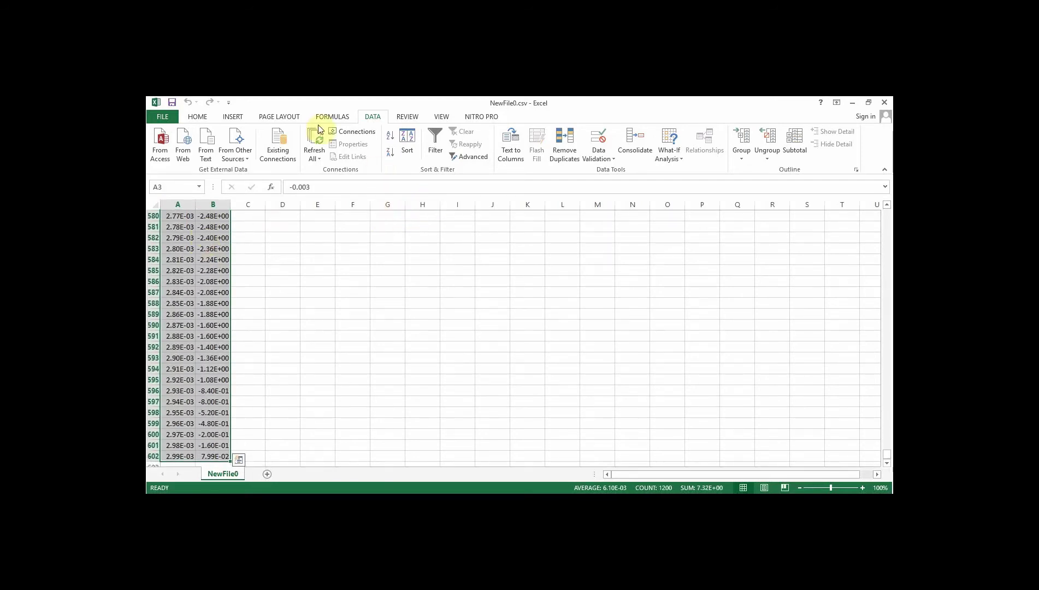
pyautogui.click(234, 117)
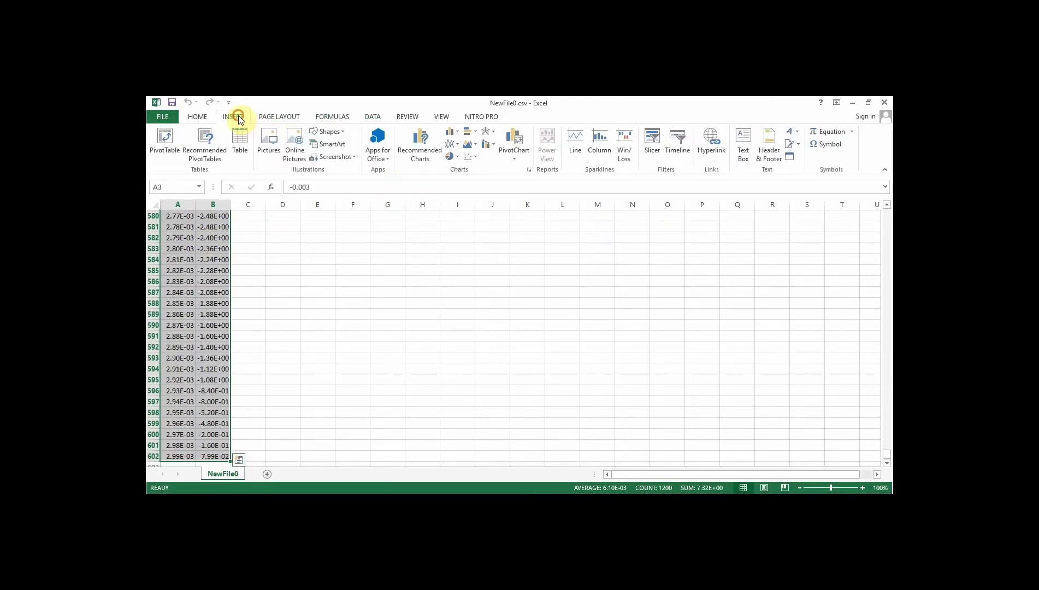
pyautogui.click(468, 156)
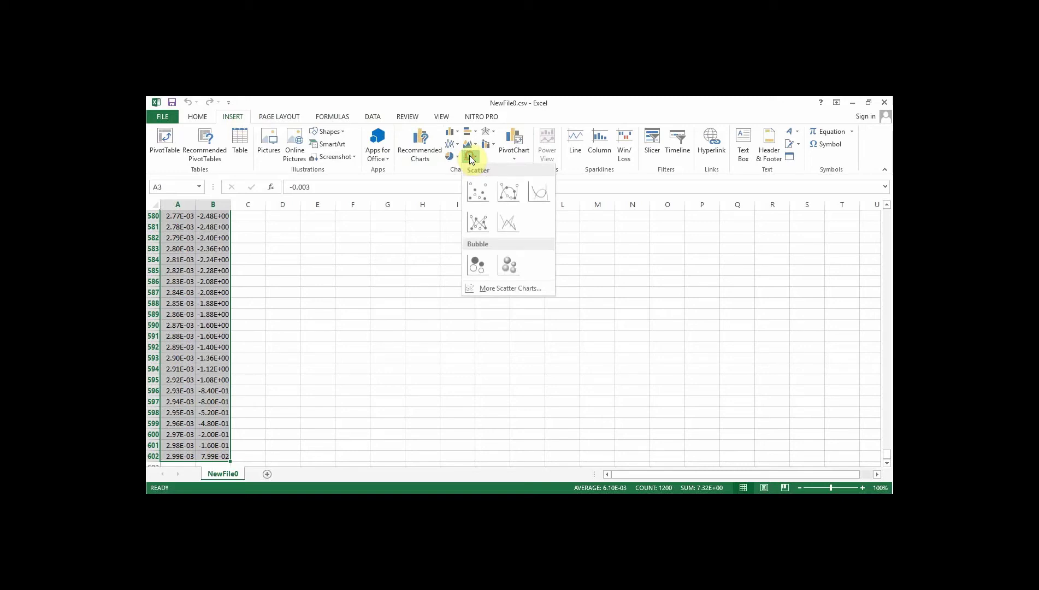
pyautogui.click(541, 198)
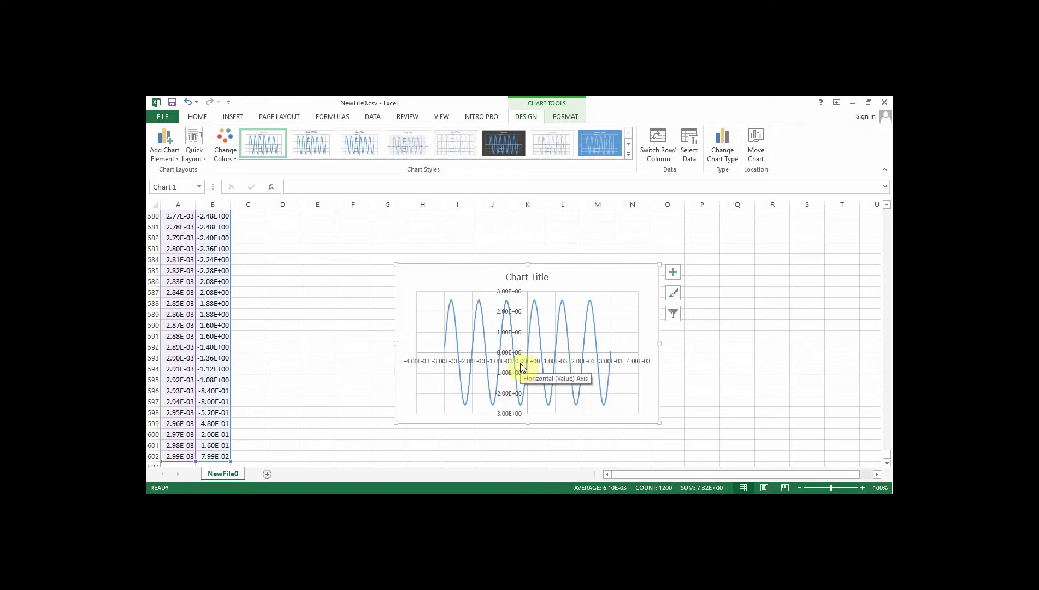
# - Open the vertical axis's Number settings and clear its existing format code
pyautogui.doubleClick(514, 292)
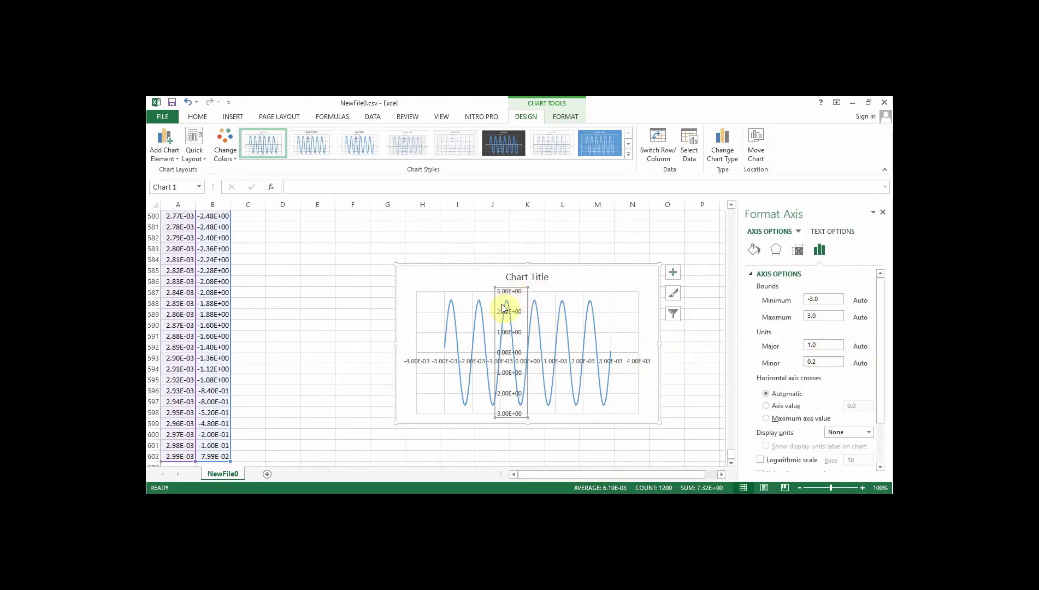
pyautogui.moveTo(882, 331); pyautogui.dragTo(891, 373)
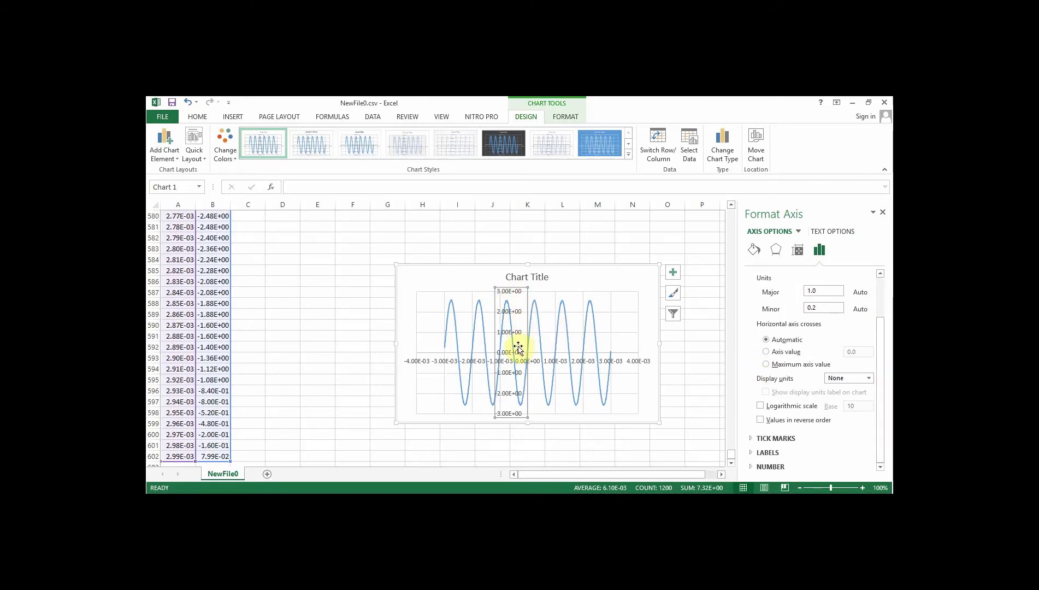
pyautogui.click(768, 466)
pyautogui.moveTo(882, 401); pyautogui.dragTo(884, 455)
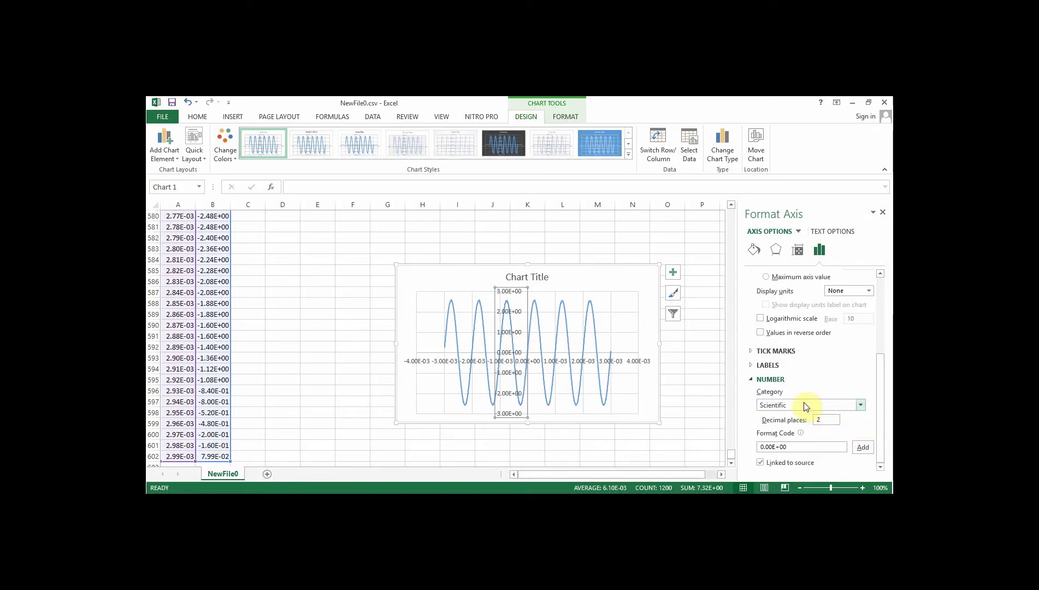
pyautogui.click(827, 420)
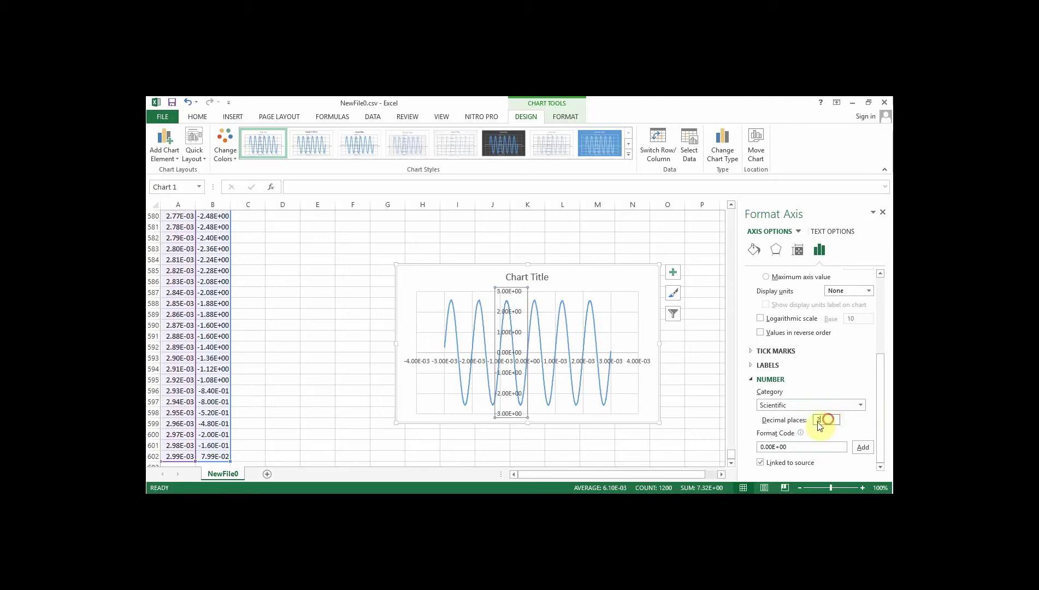
pyautogui.tripleClick(801, 447)
pyautogui.press('BackSpace')
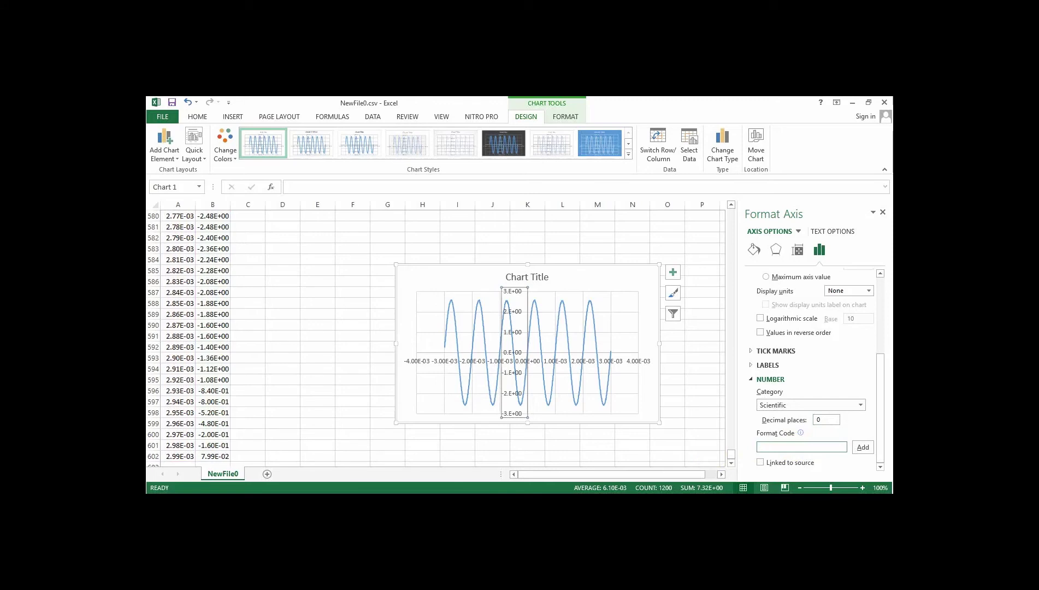
pyautogui.click(640, 445)
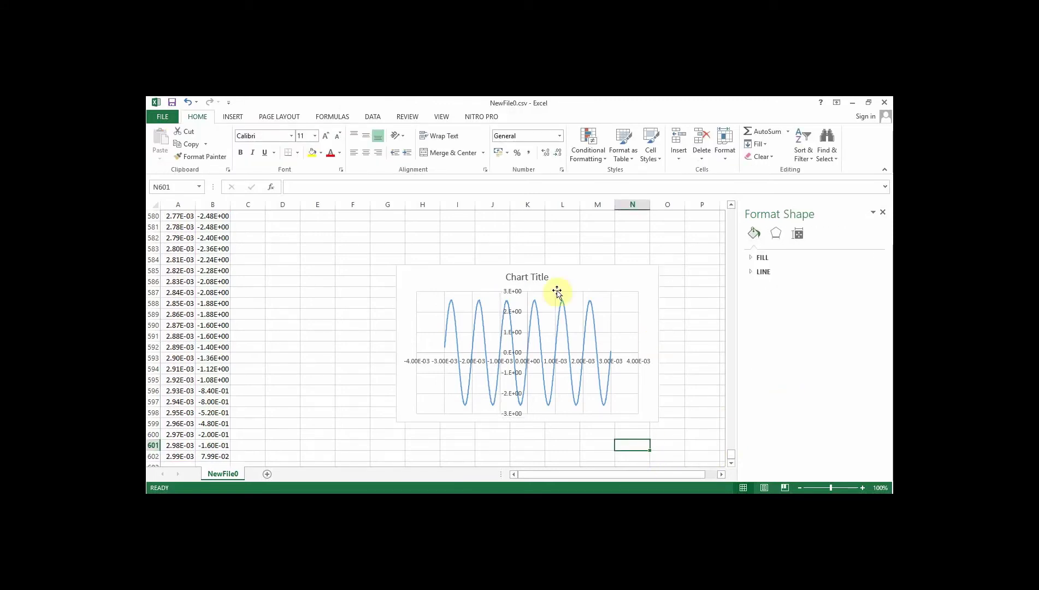
# - Set the vertical axis format code to 0 for whole-number voltage labels
pyautogui.click(508, 291)
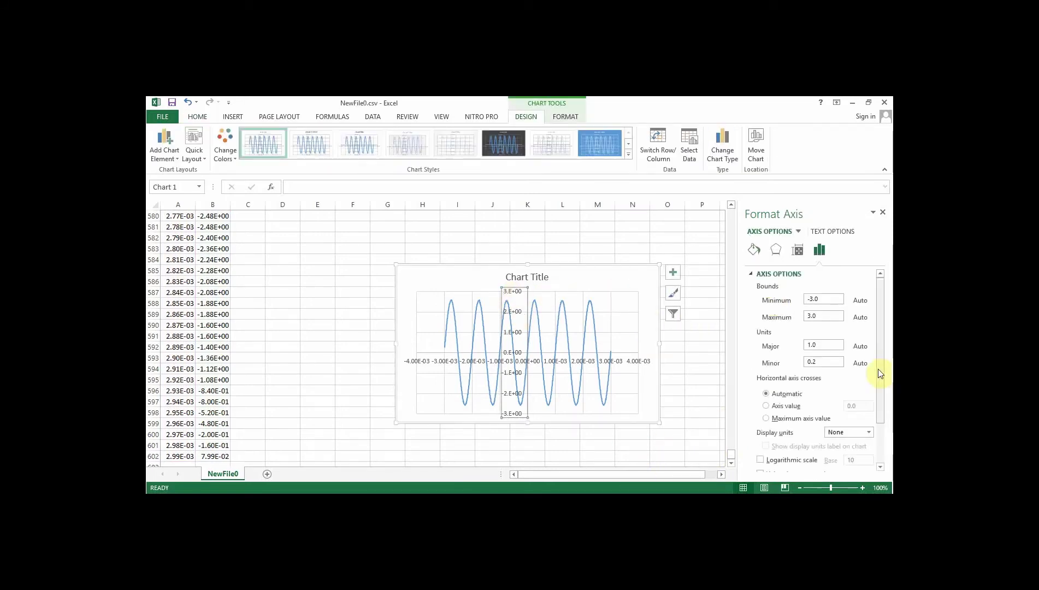
pyautogui.scroll(-2, 878, 369)
pyautogui.click(756, 466)
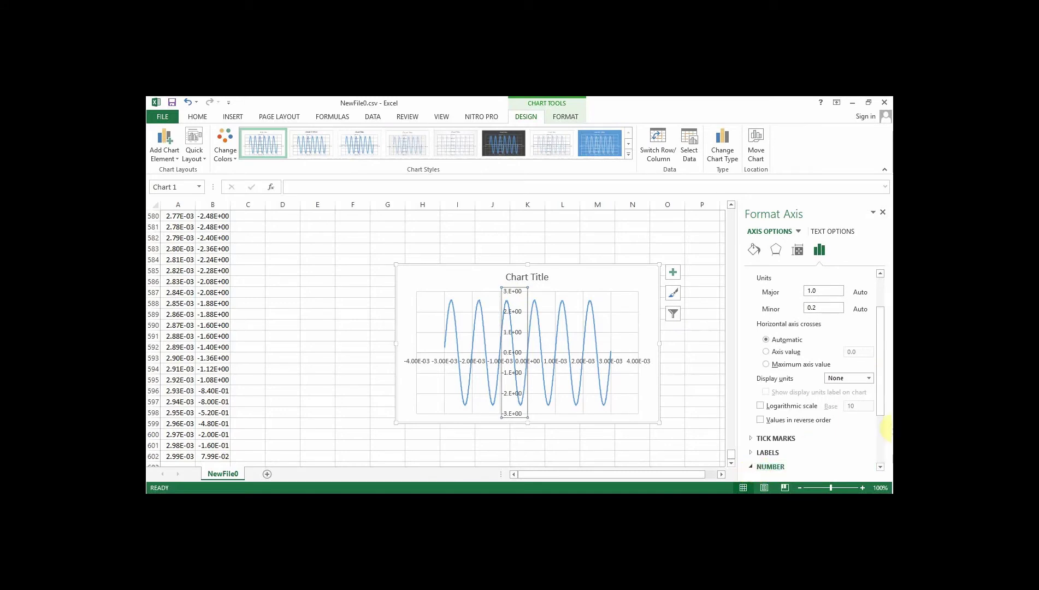
pyautogui.scroll(-3, 882, 408)
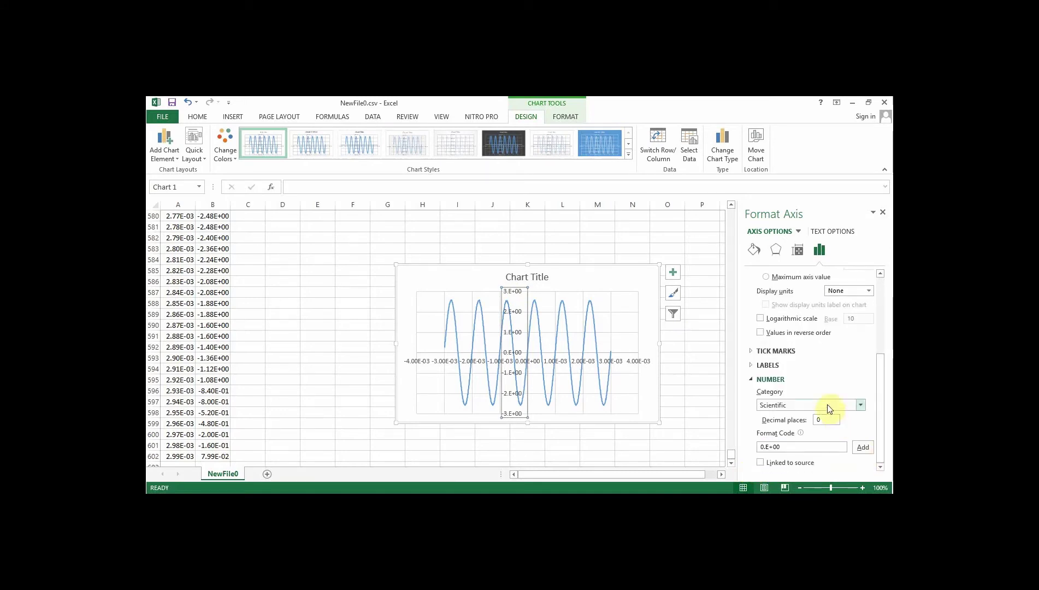
pyautogui.moveTo(789, 447); pyautogui.dragTo(744, 451)
pyautogui.write('0')
pyautogui.click(863, 447)
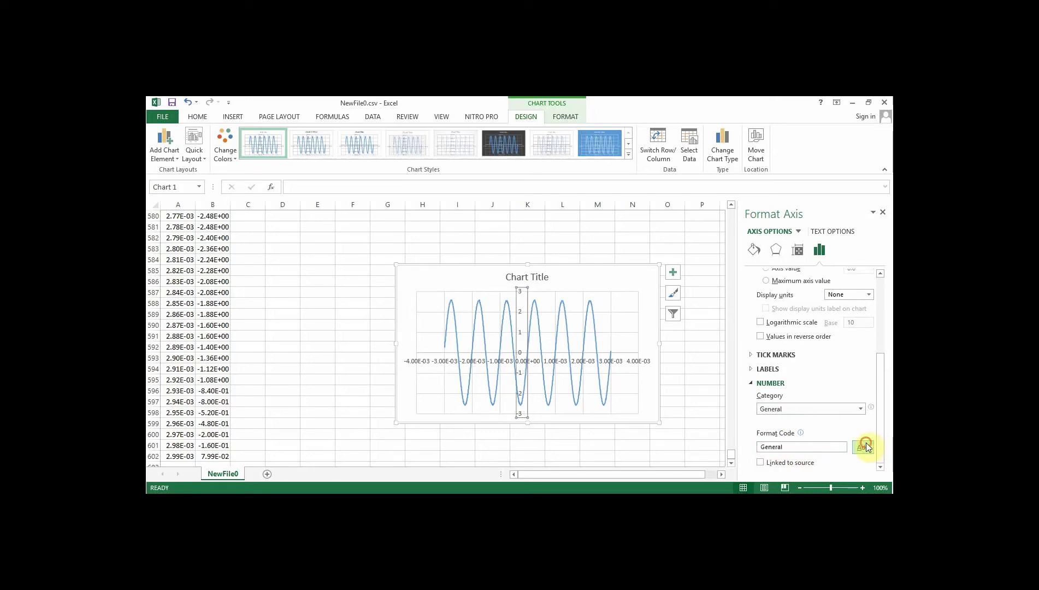
# - Set the horizontal axis labels to Number format with 0 decimal places
pyautogui.click(645, 367)
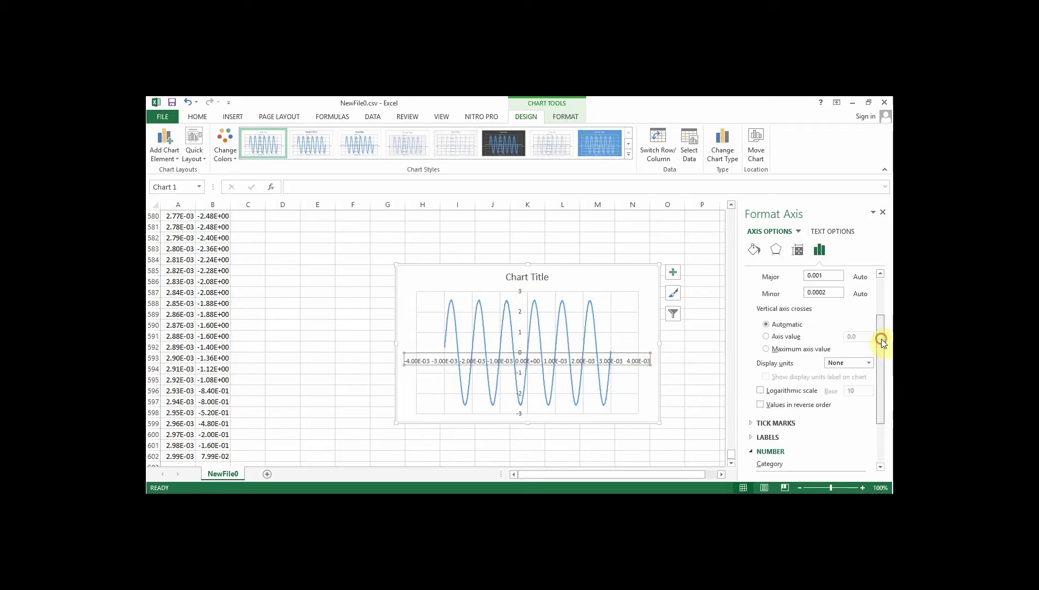
pyautogui.moveTo(882, 339); pyautogui.dragTo(884, 407)
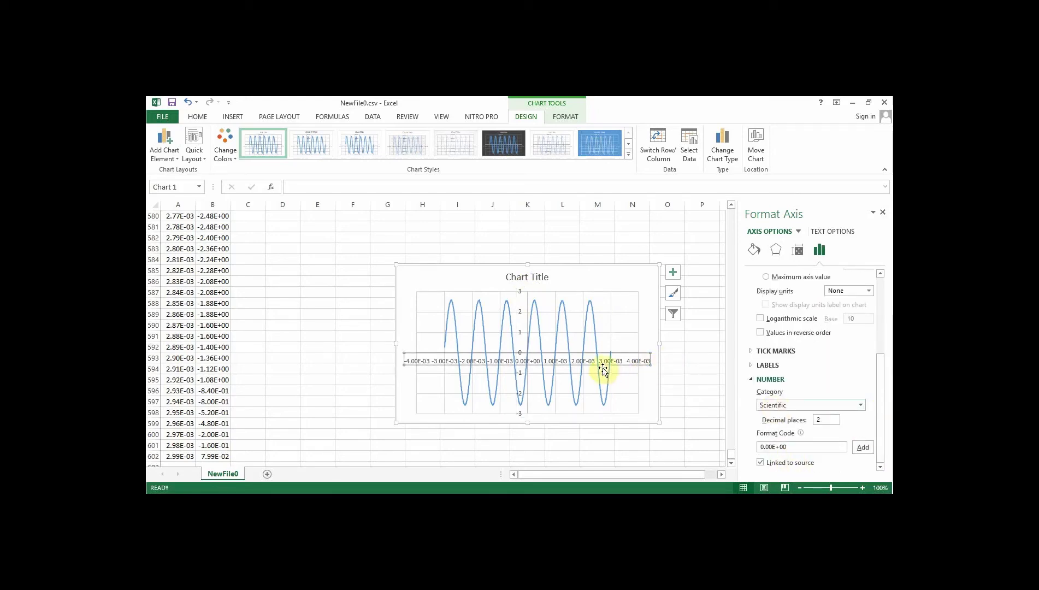
pyautogui.click(800, 405)
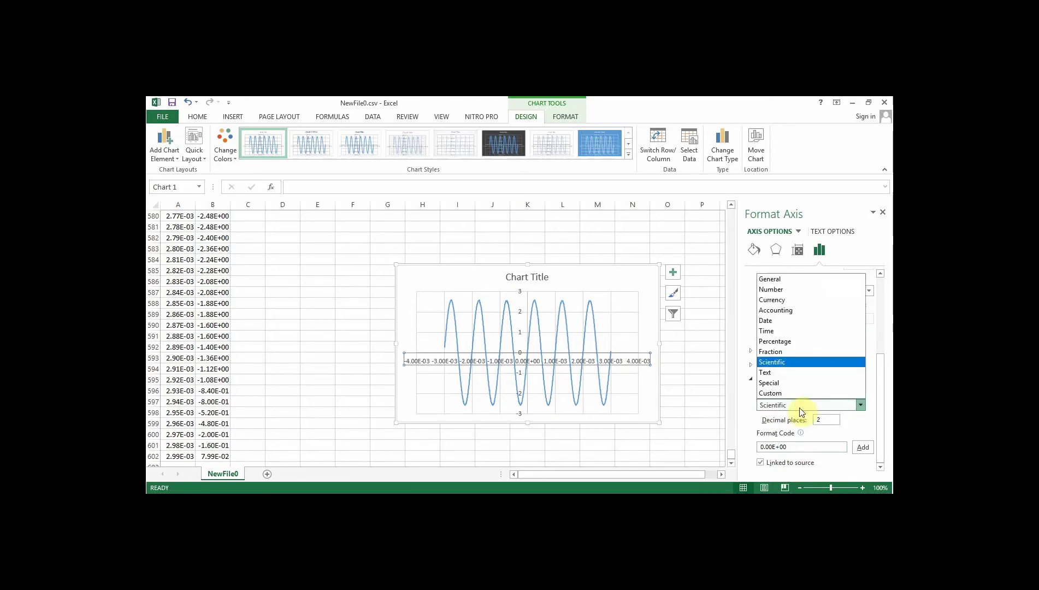
pyautogui.click(784, 289)
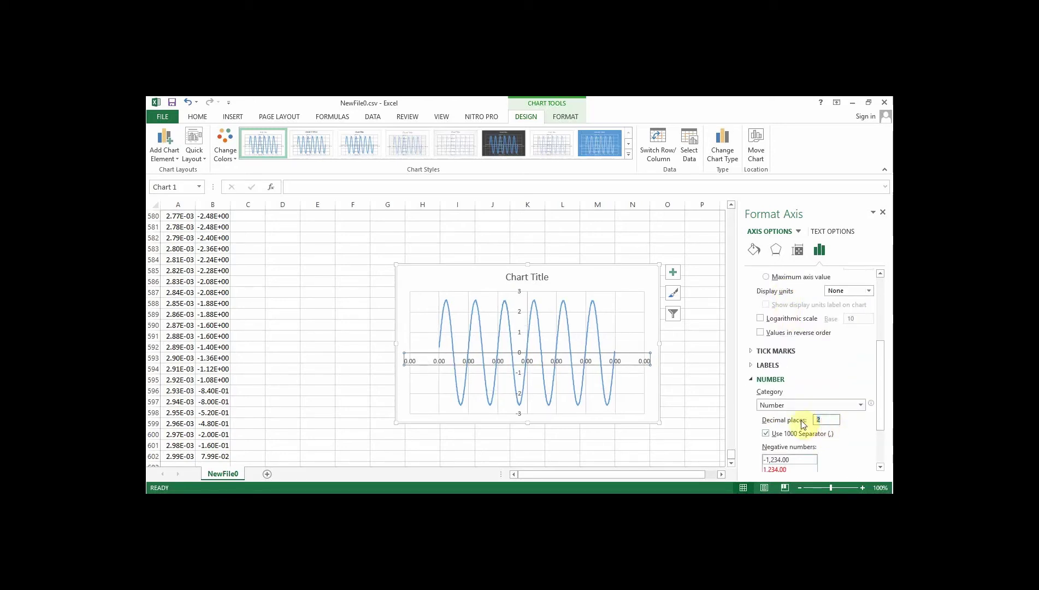
pyautogui.write('0')
pyautogui.moveTo(885, 414); pyautogui.dragTo(886, 441)
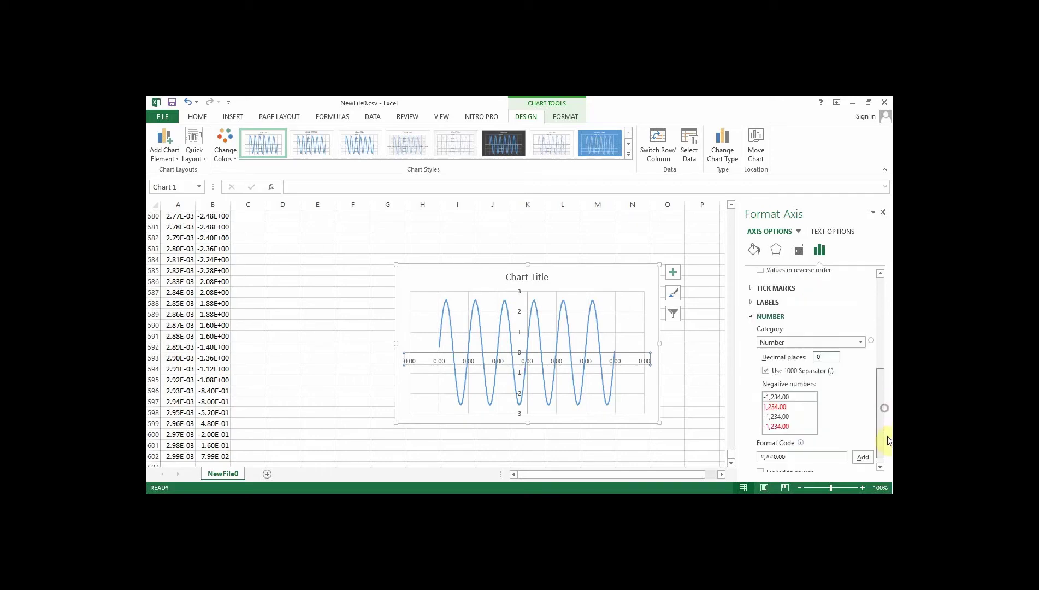
pyautogui.click(646, 444)
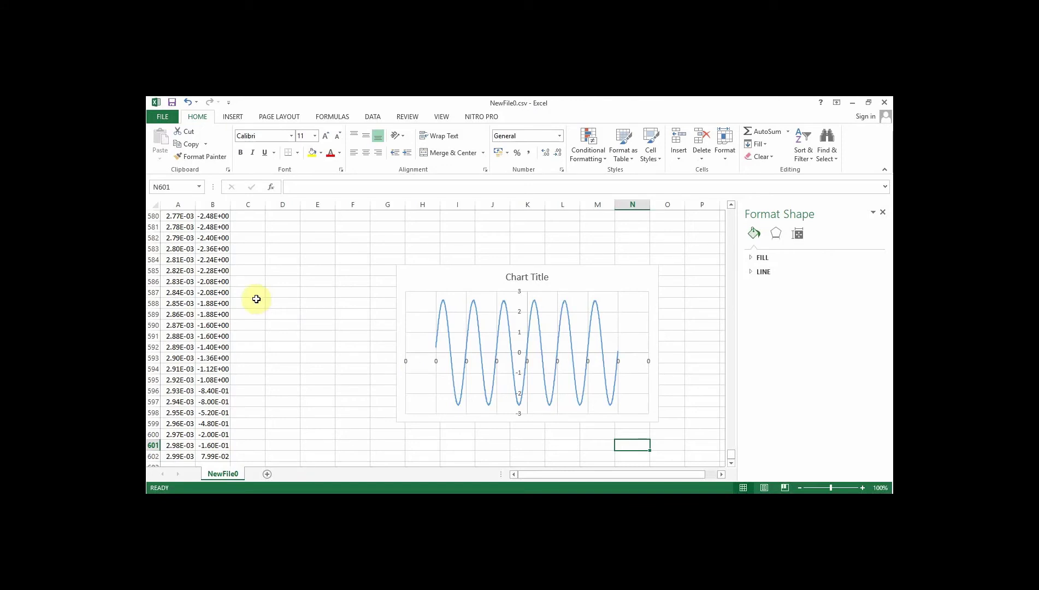
# - Head column C with X in C1 and ms in C2
pyautogui.moveTo(732, 455); pyautogui.dragTo(725, 170)
pyautogui.click(181, 226)
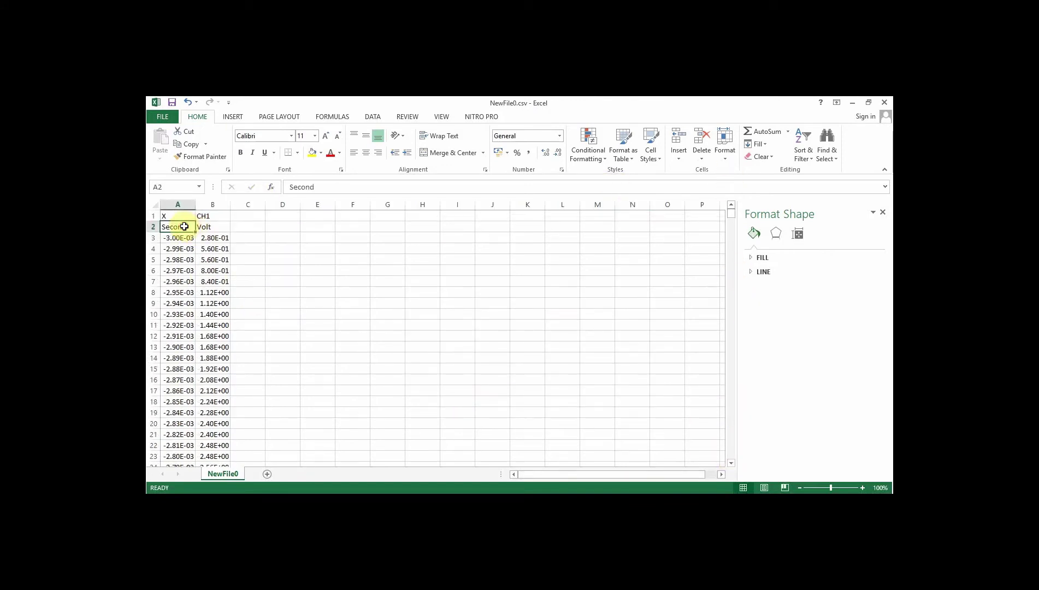
pyautogui.click(251, 227)
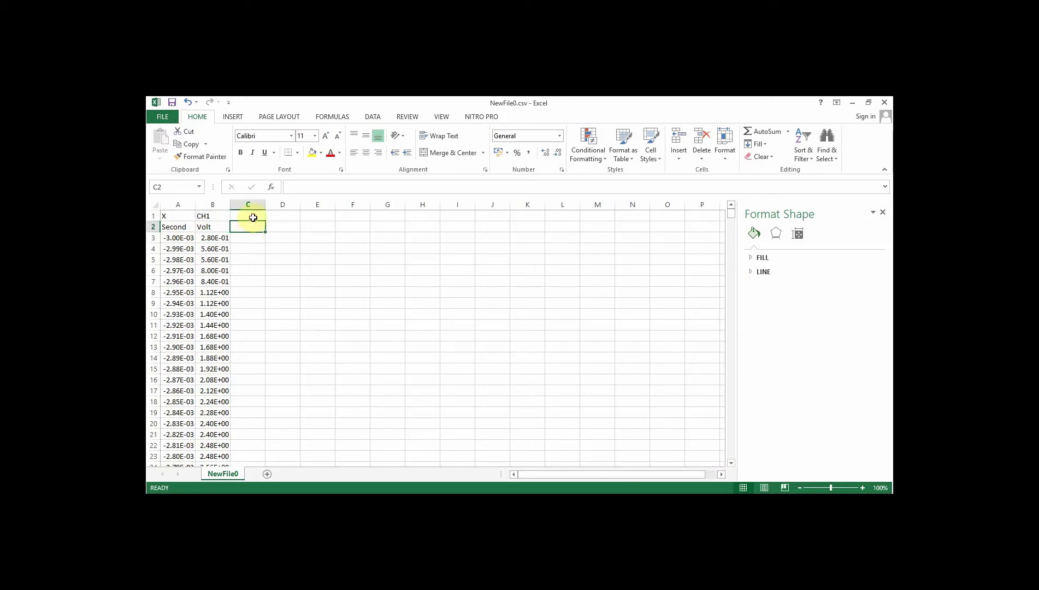
pyautogui.click(253, 218)
pyautogui.write('X')
pyautogui.press('Return')
pyautogui.write('ms')
pyautogui.press('Return')
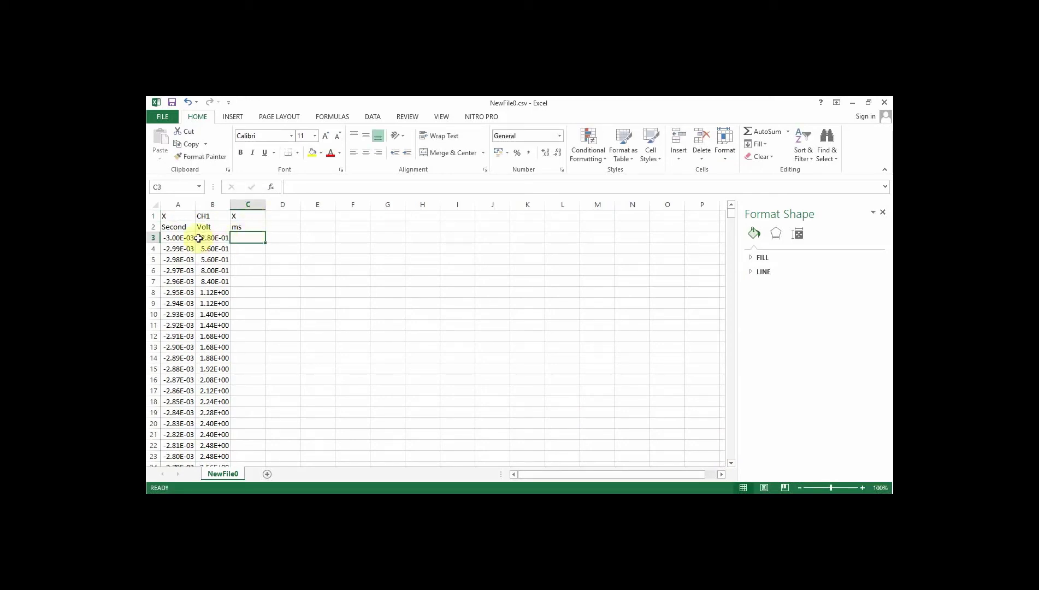
# - Enter =A3*1E3 in C3 and fill it down to row 602
pyautogui.click(189, 239)
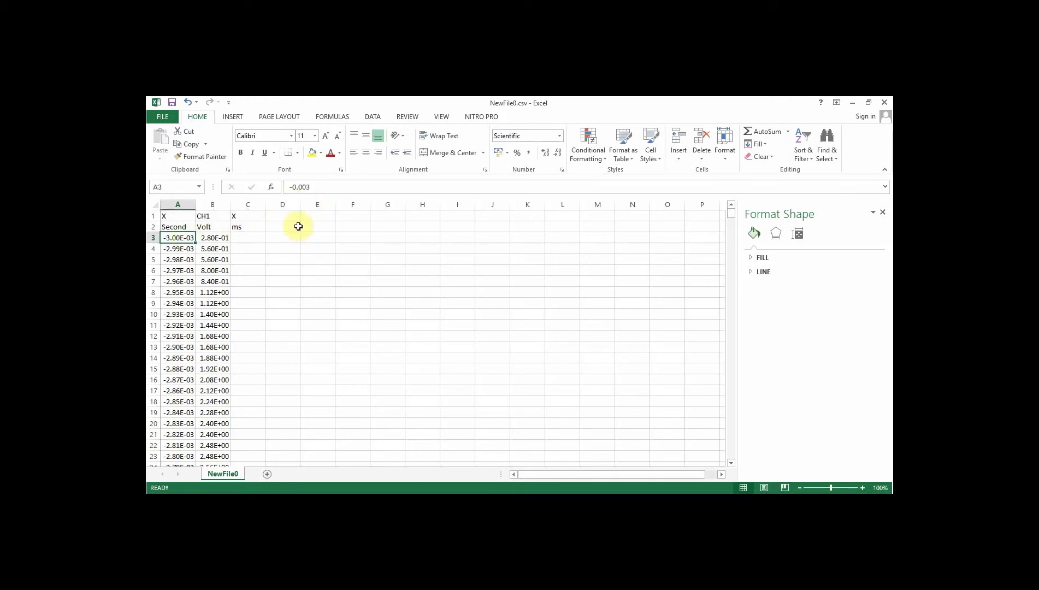
pyautogui.click(263, 238)
pyautogui.write('=')
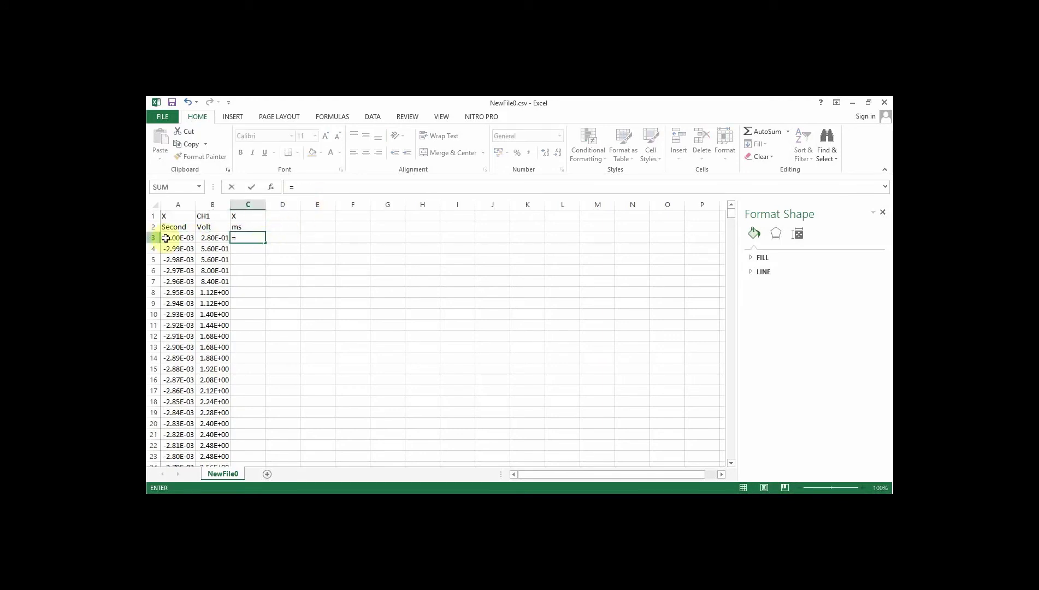
pyautogui.click(170, 238)
pyautogui.click(312, 188)
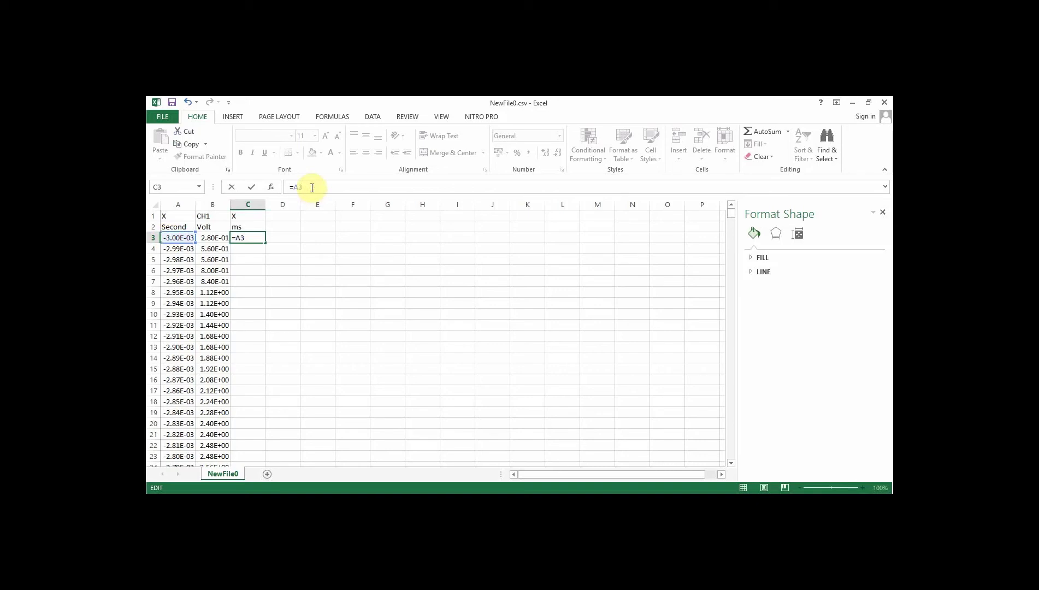
pyautogui.write('*1E3')
pyautogui.press('Return')
pyautogui.click(248, 237)
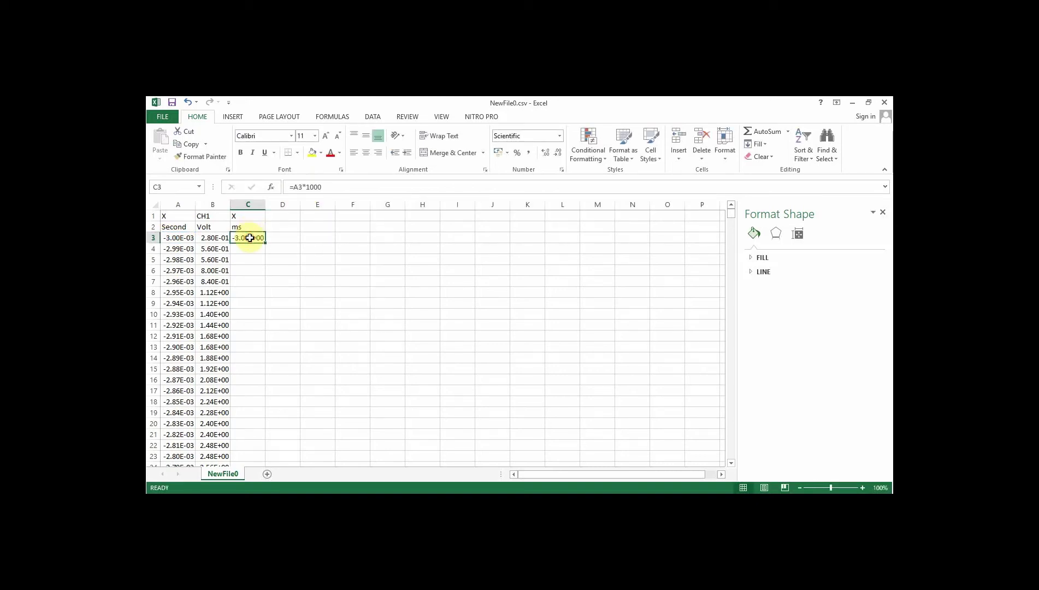
pyautogui.moveTo(265, 243); pyautogui.dragTo(234, 451)
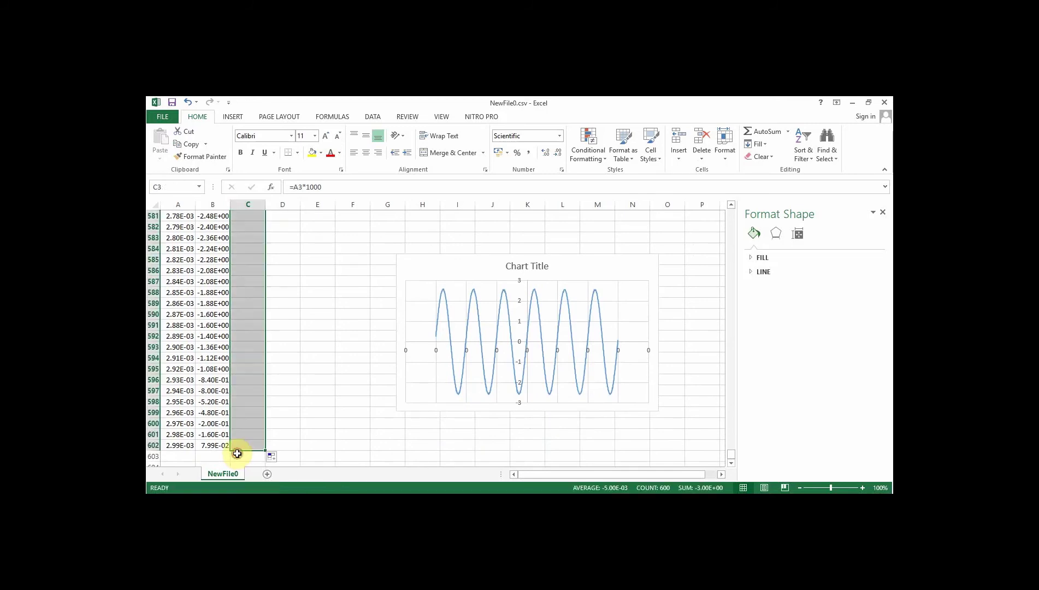
# - In Select Data, set Series1's X values to =NewFile0!$C$3:$C$602 and confirm both dialogs
pyautogui.click(651, 282)
pyautogui.rightClick(652, 281)
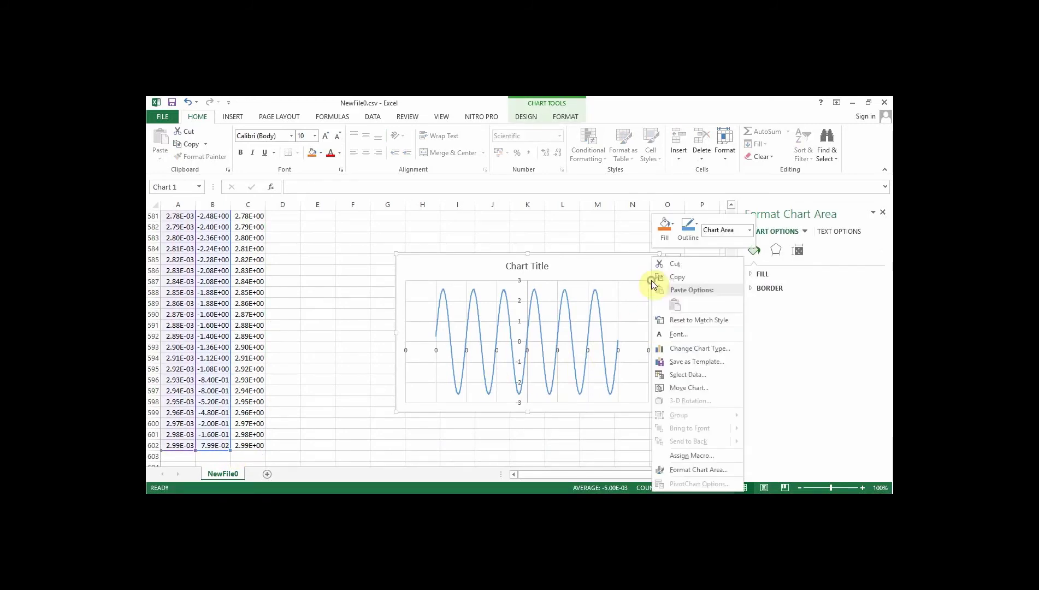
pyautogui.click(713, 378)
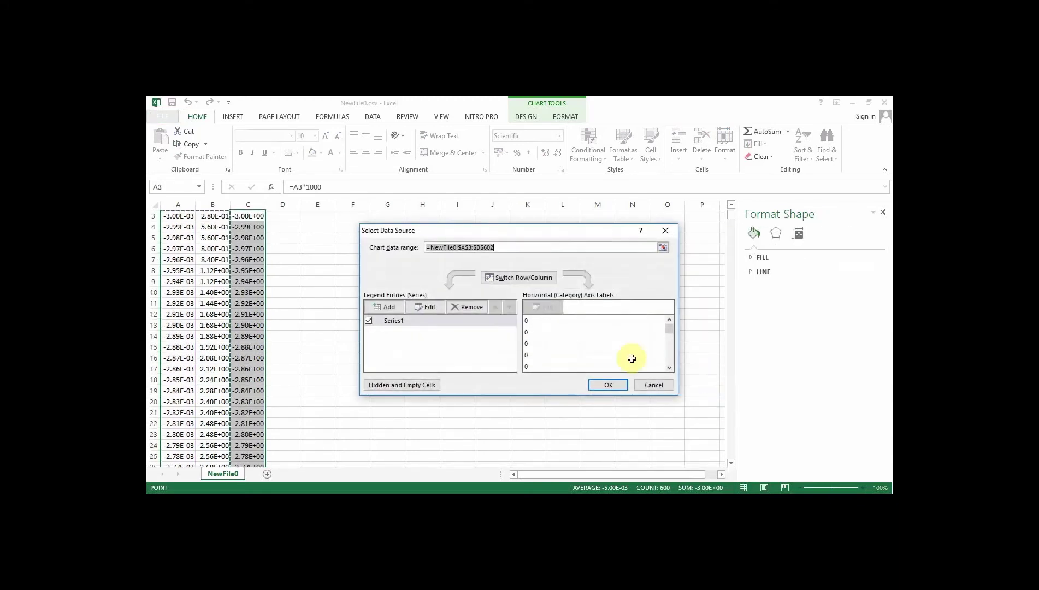
pyautogui.click(421, 322)
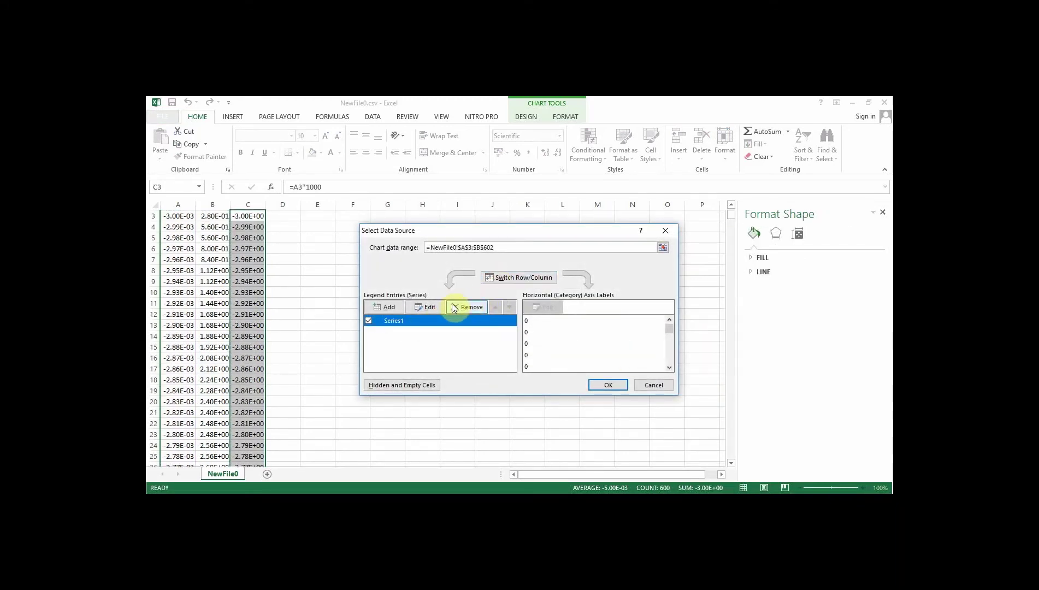
pyautogui.click(428, 307)
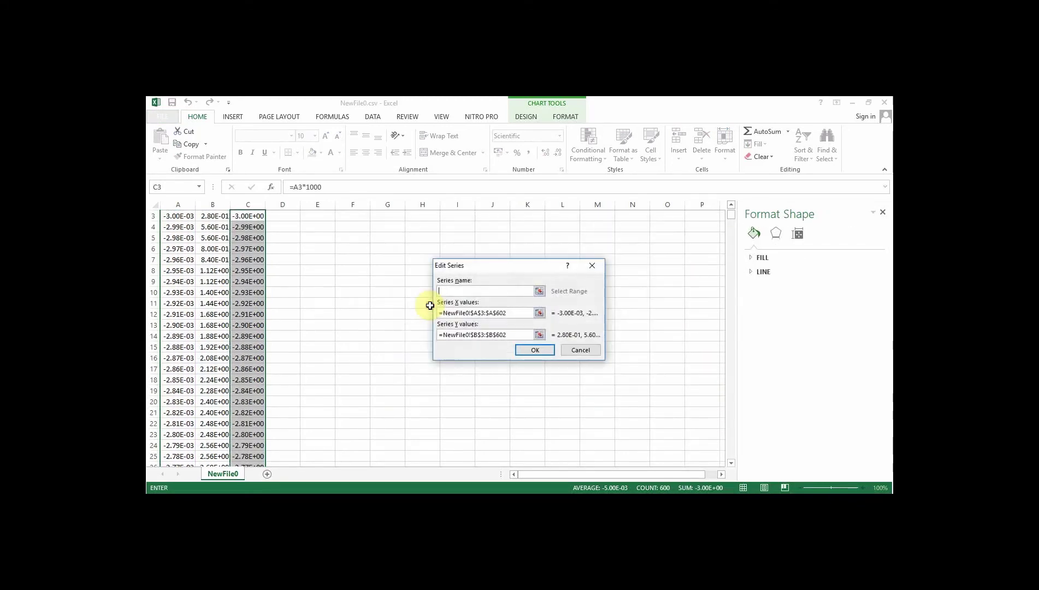
pyautogui.click(539, 313)
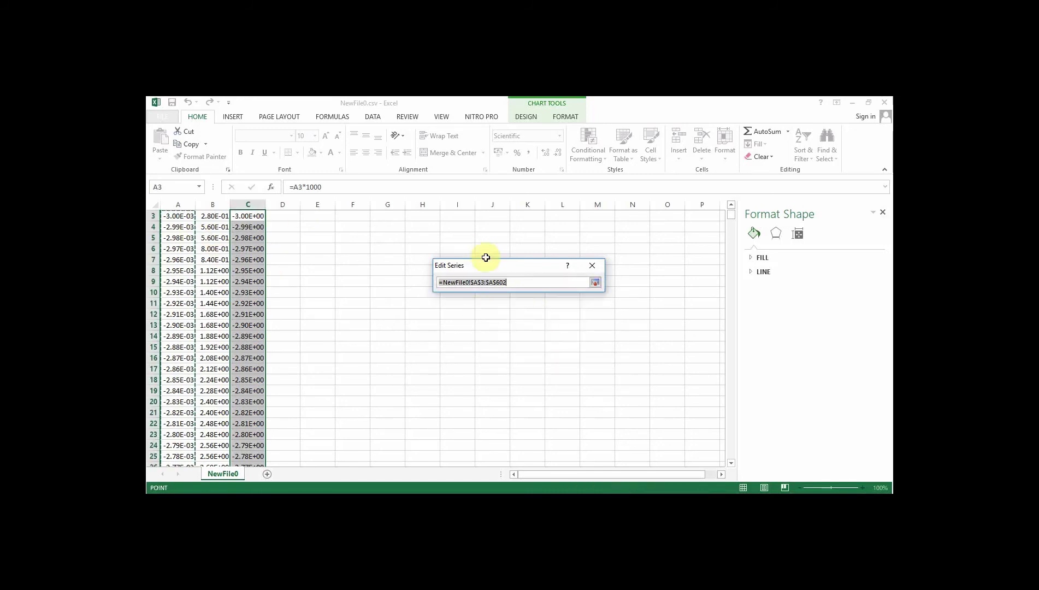
pyautogui.click(731, 204)
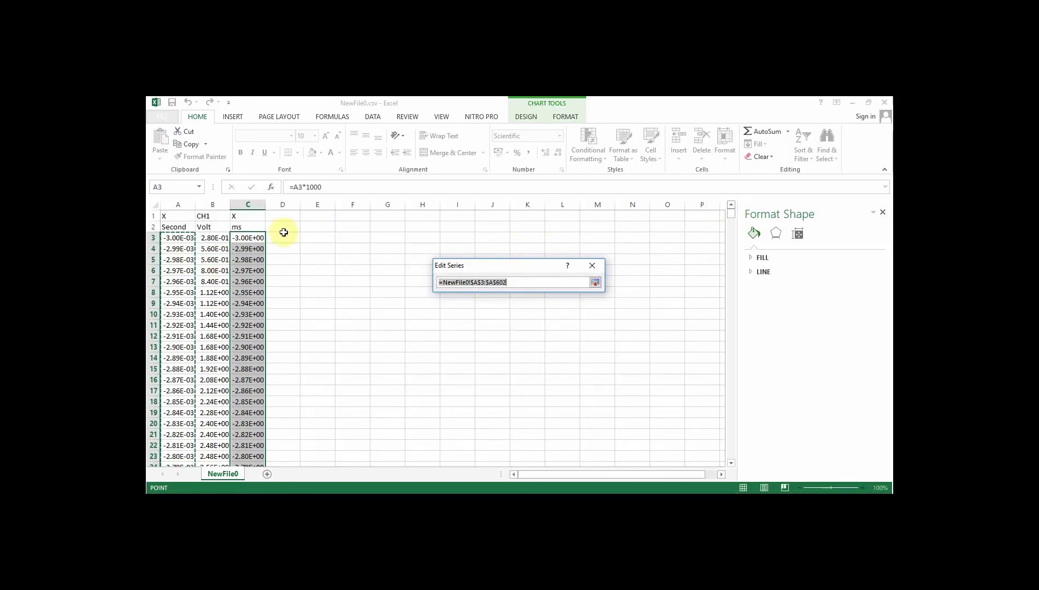
pyautogui.click(256, 236)
pyautogui.hotkey('ctrl', 'shift', 'Down')
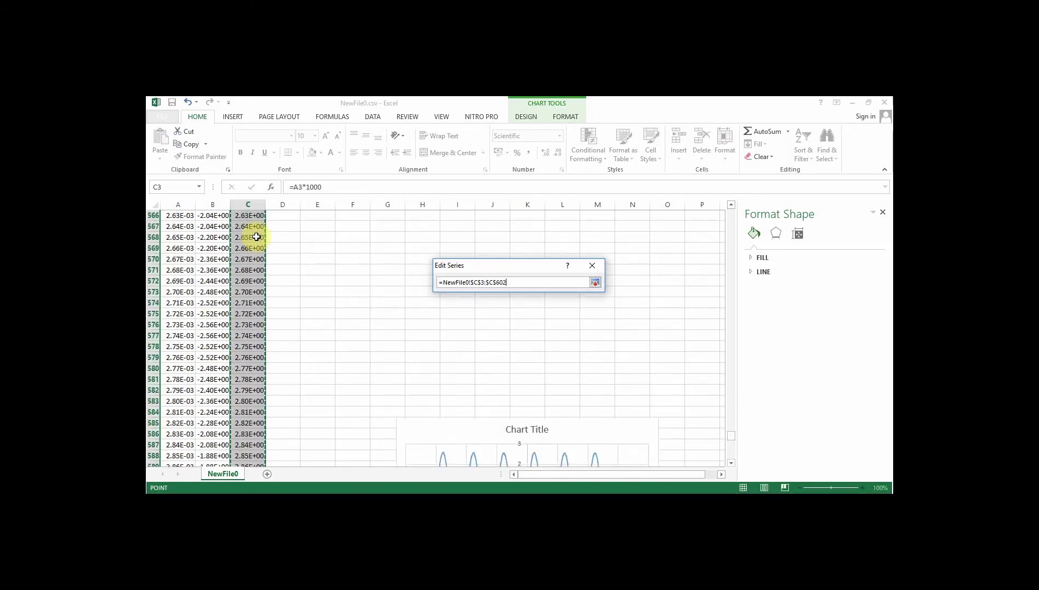
pyautogui.click(595, 282)
pyautogui.click(536, 350)
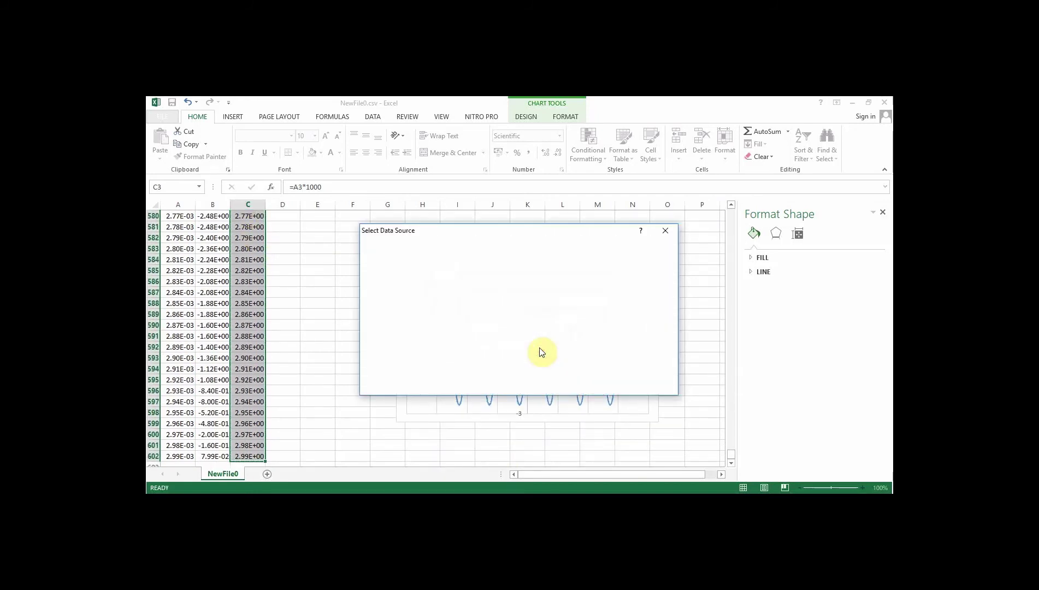
pyautogui.click(618, 385)
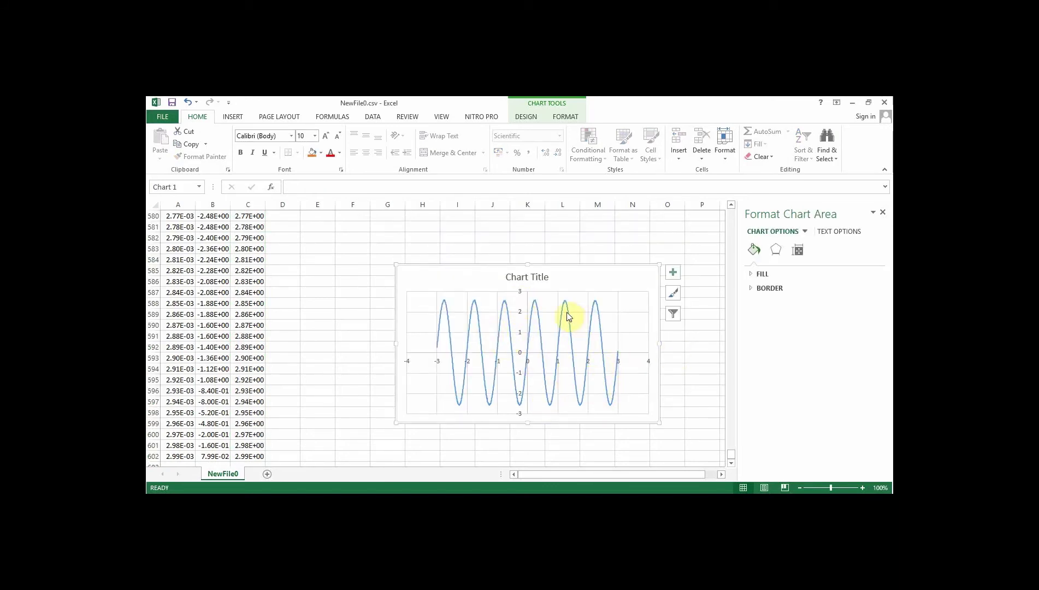
# - Delete the Chart Title and set the chart area border to No line
pyautogui.click(530, 276)
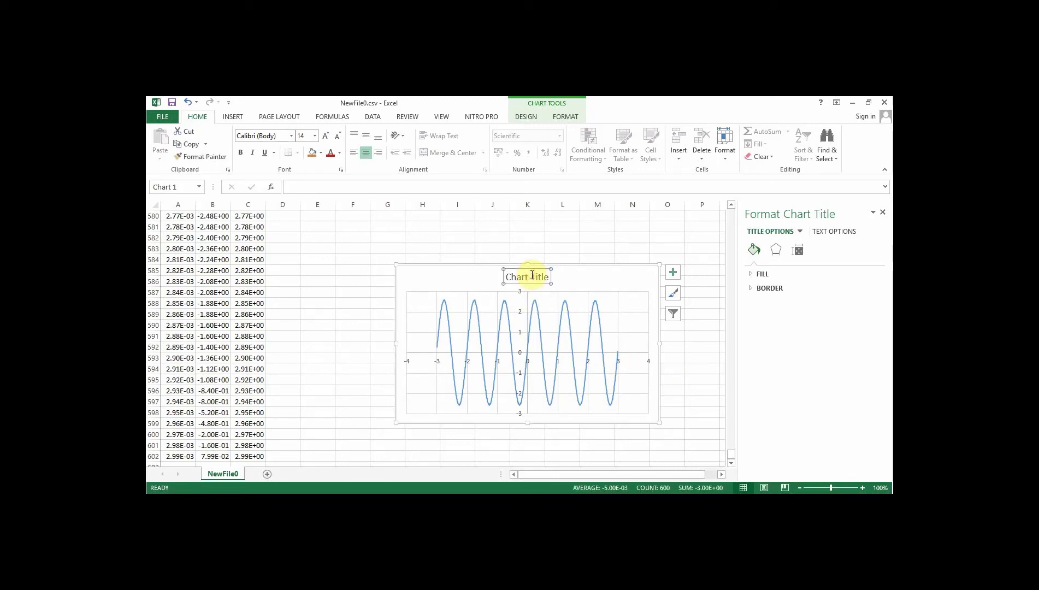
pyautogui.press('Delete')
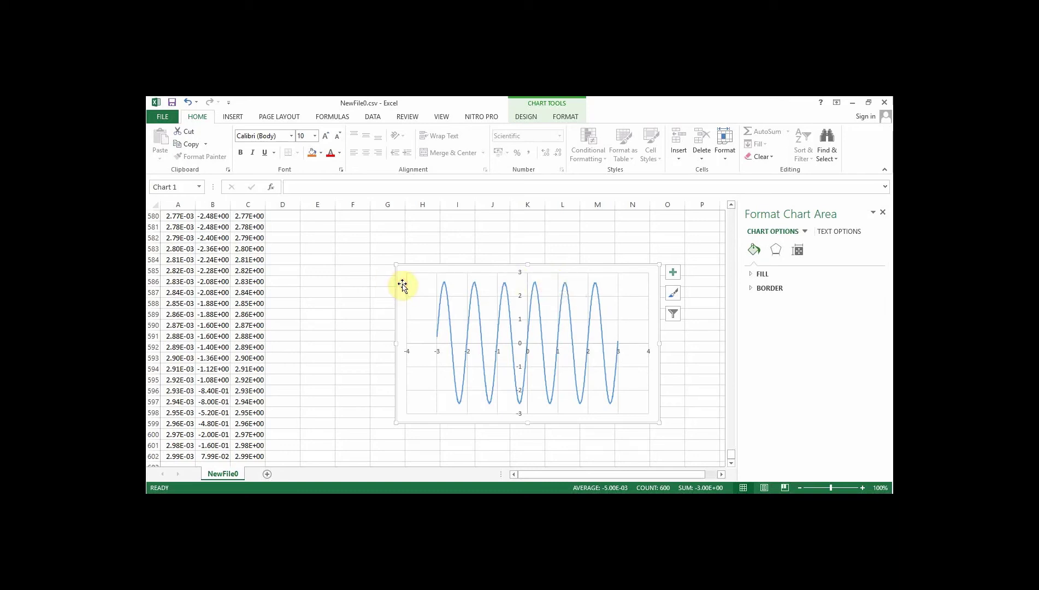
pyautogui.rightClick(403, 285)
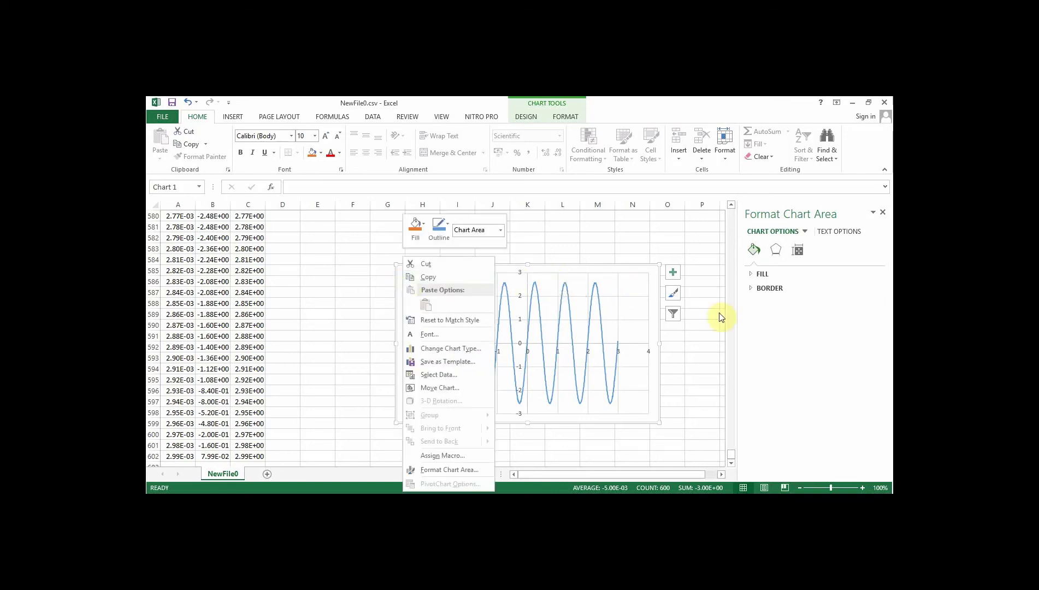
pyautogui.click(652, 307)
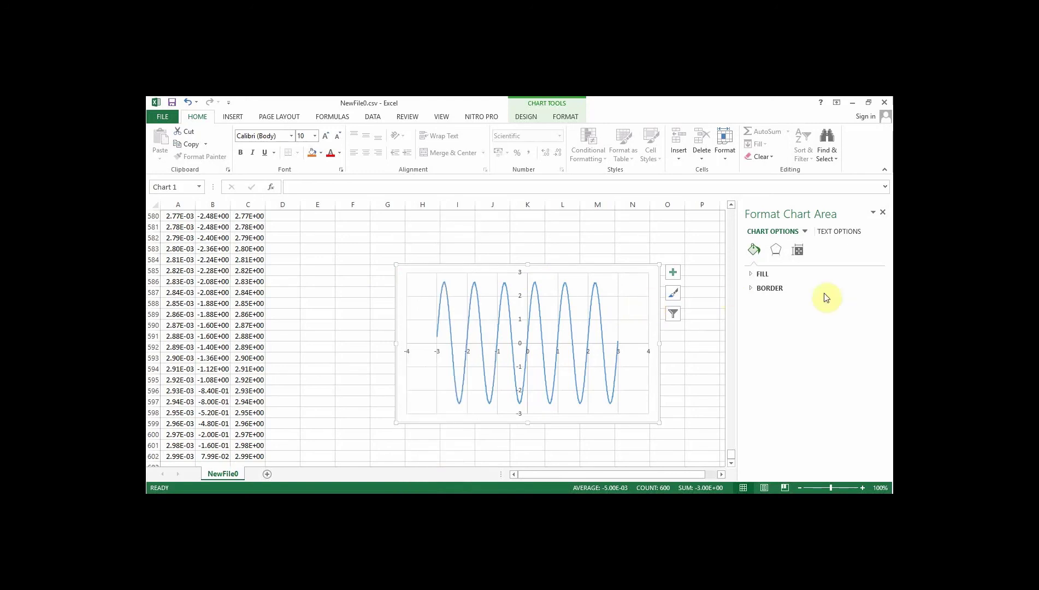
pyautogui.click(781, 289)
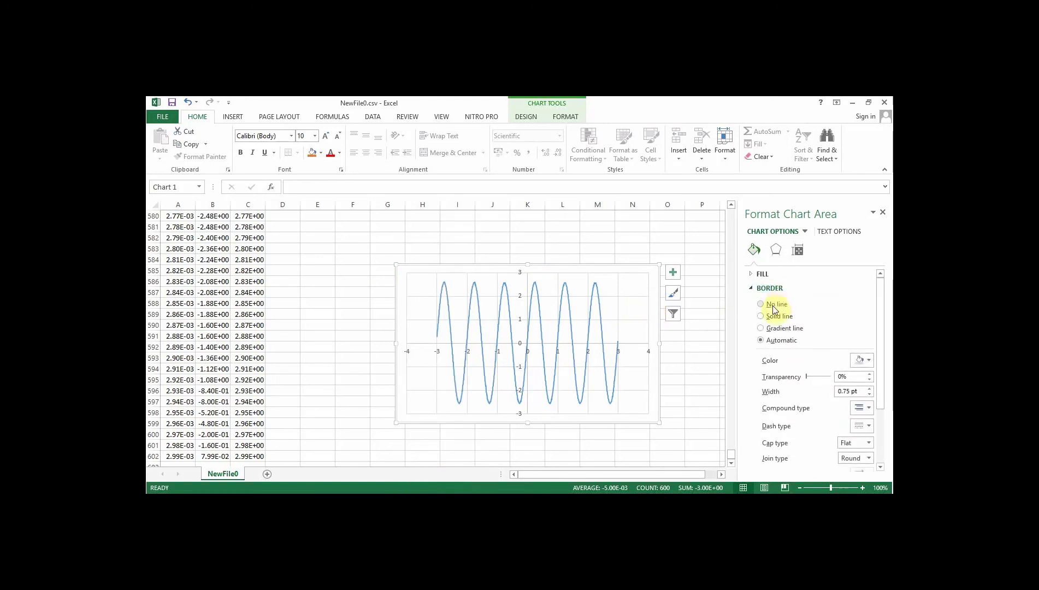
pyautogui.click(772, 305)
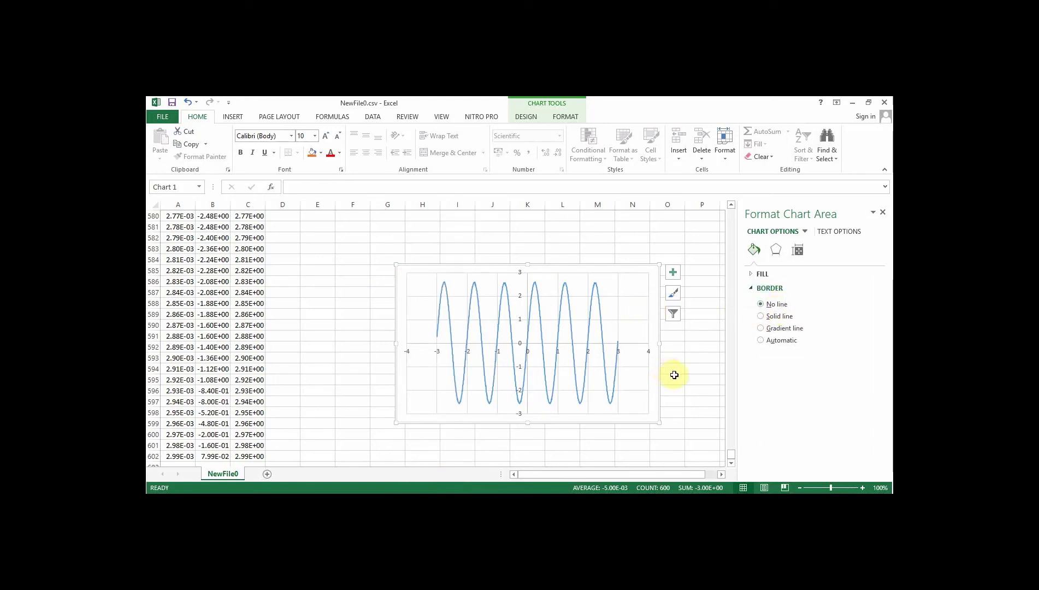
pyautogui.click(625, 436)
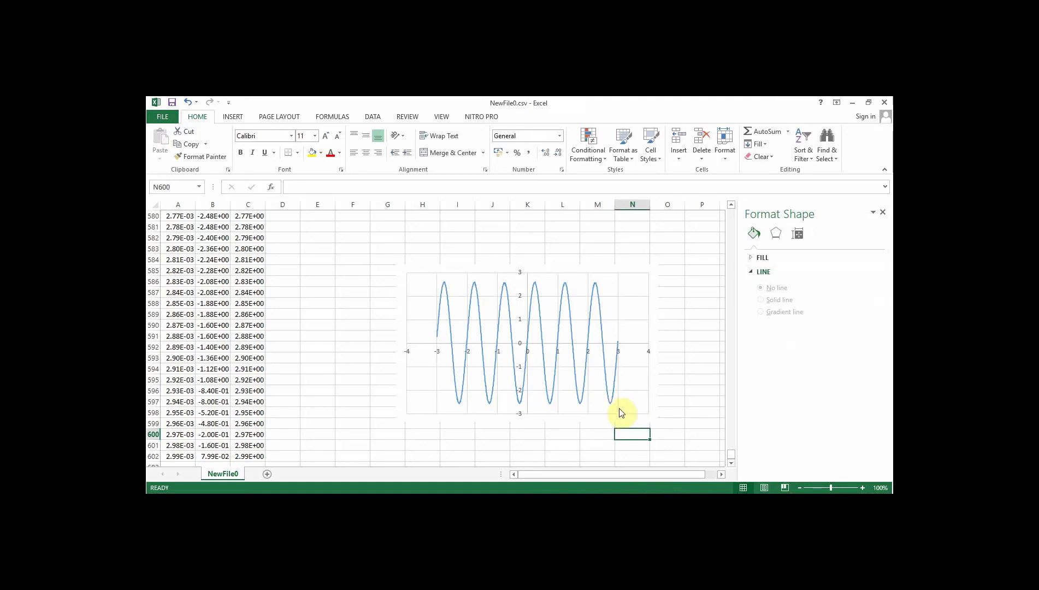
# - Add a Primary Vertical axis title reading Voltage / Volts
pyautogui.click(522, 274)
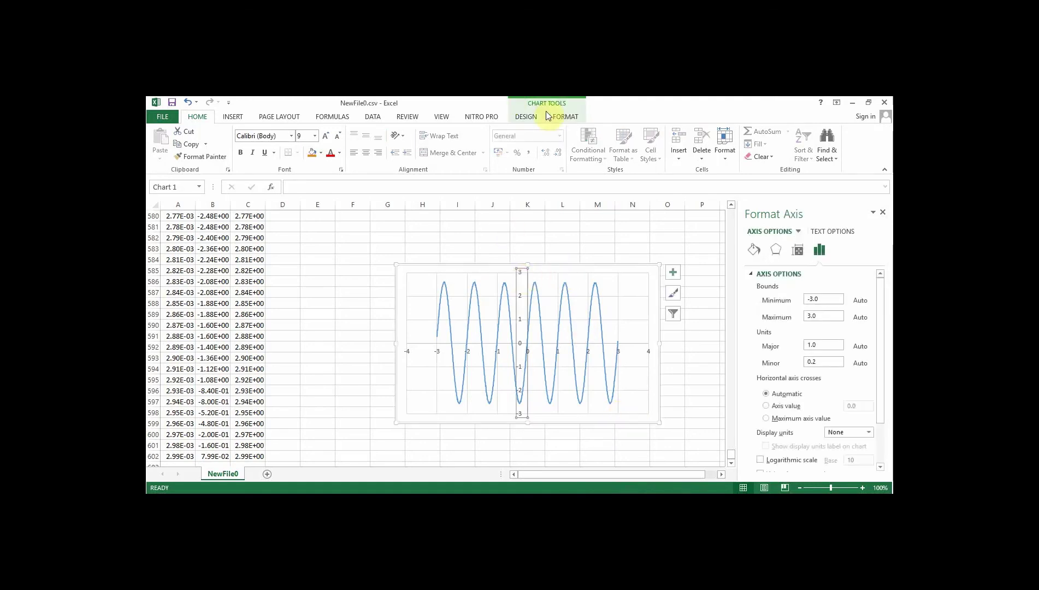
pyautogui.click(554, 116)
pyautogui.click(526, 117)
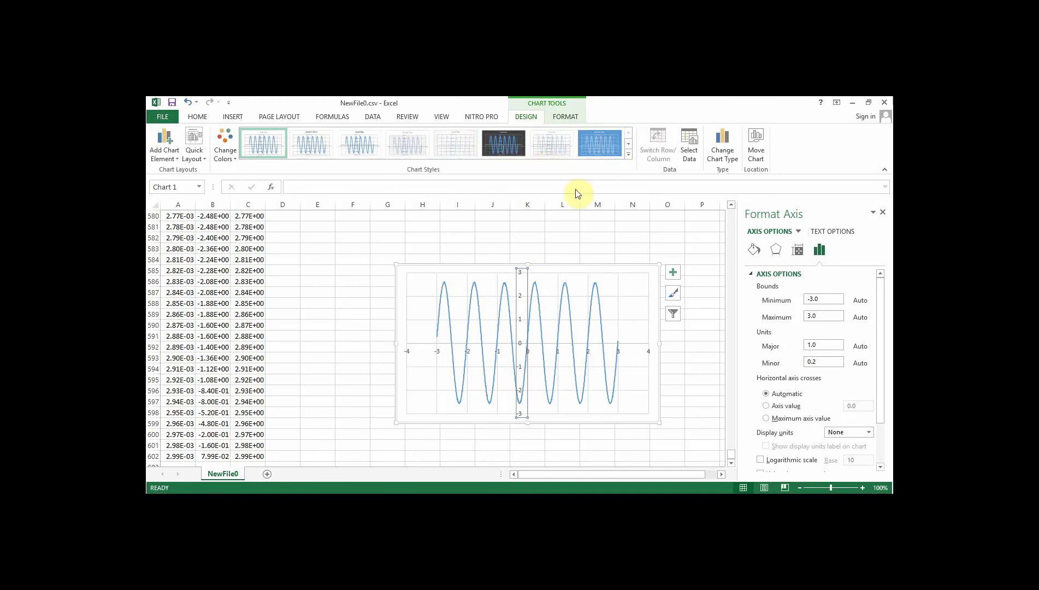
pyautogui.click(593, 355)
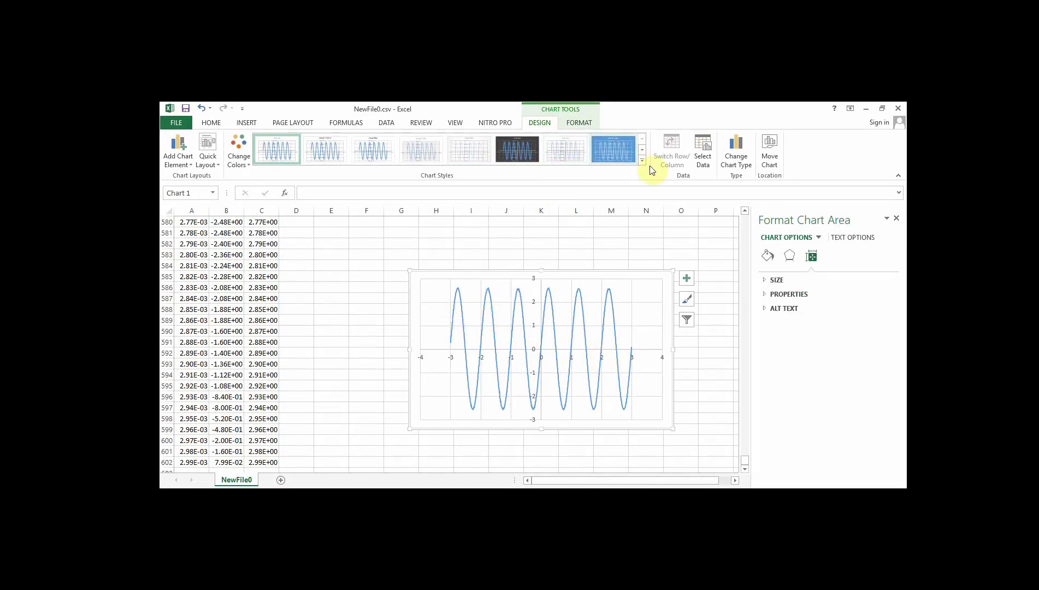
pyautogui.click(171, 151)
pyautogui.moveTo(211, 189)
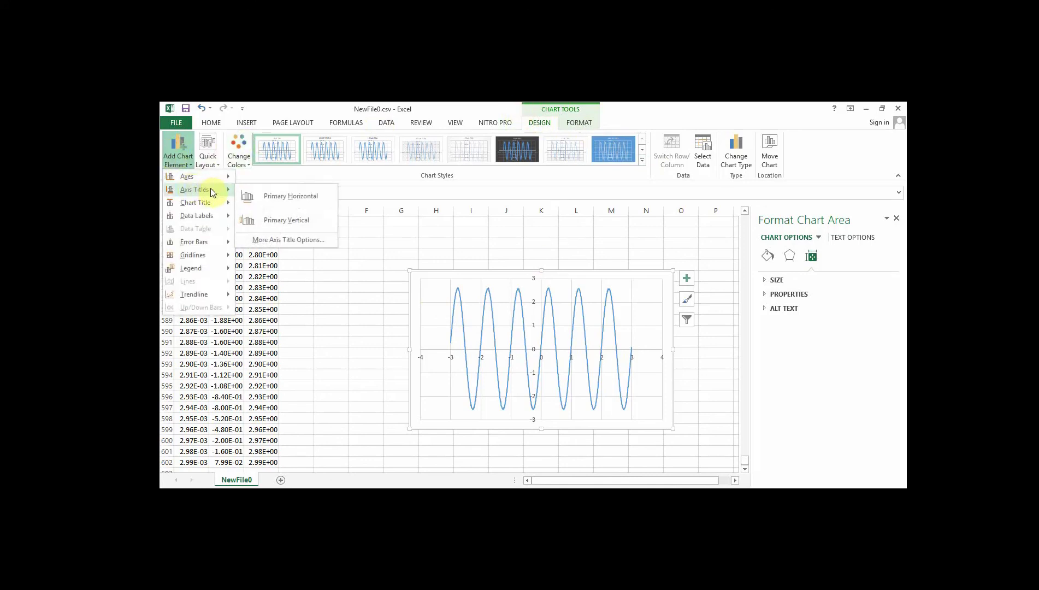
pyautogui.click(316, 217)
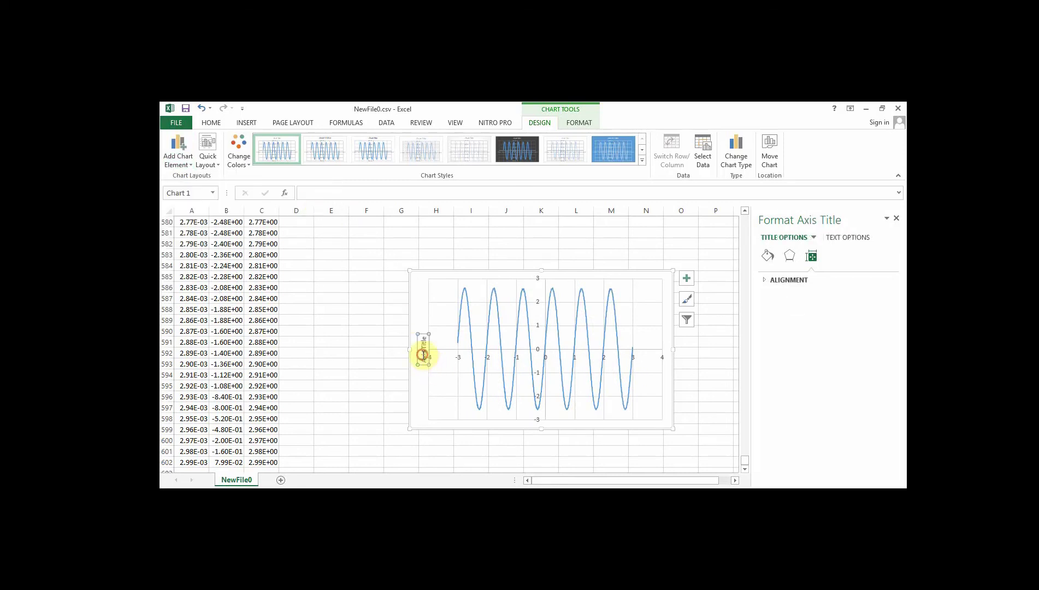
pyautogui.click(424, 351)
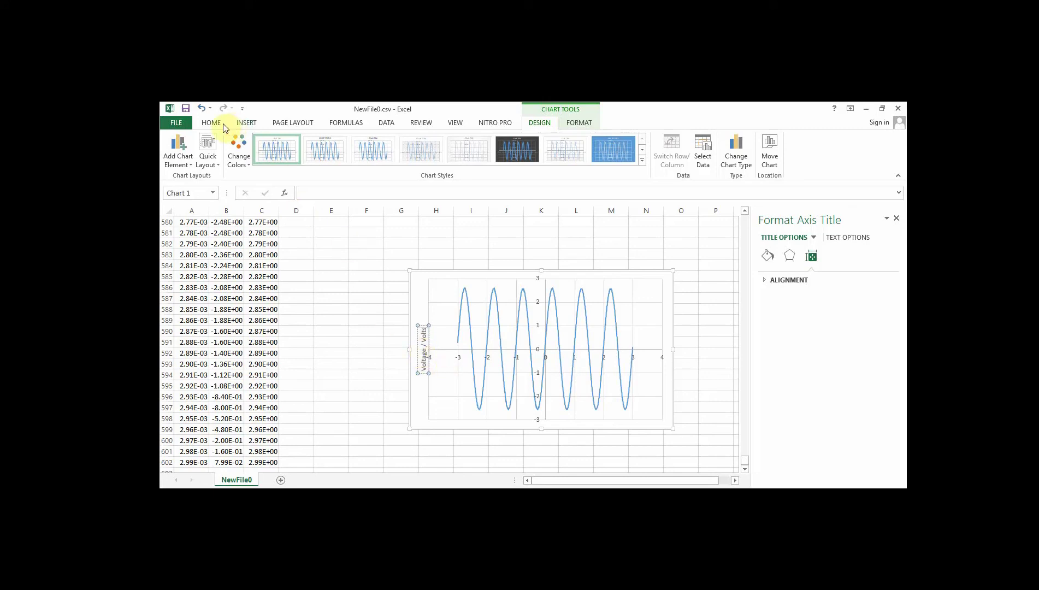
# - Add a Primary Horizontal axis title reading Time / ms
pyautogui.click(178, 150)
pyautogui.moveTo(200, 191)
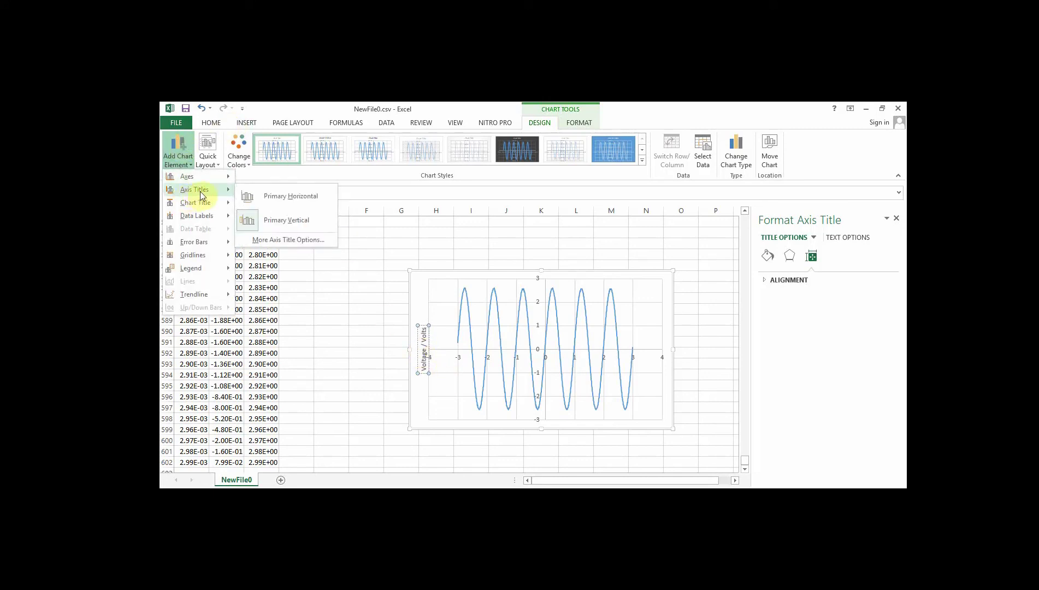
pyautogui.click(270, 199)
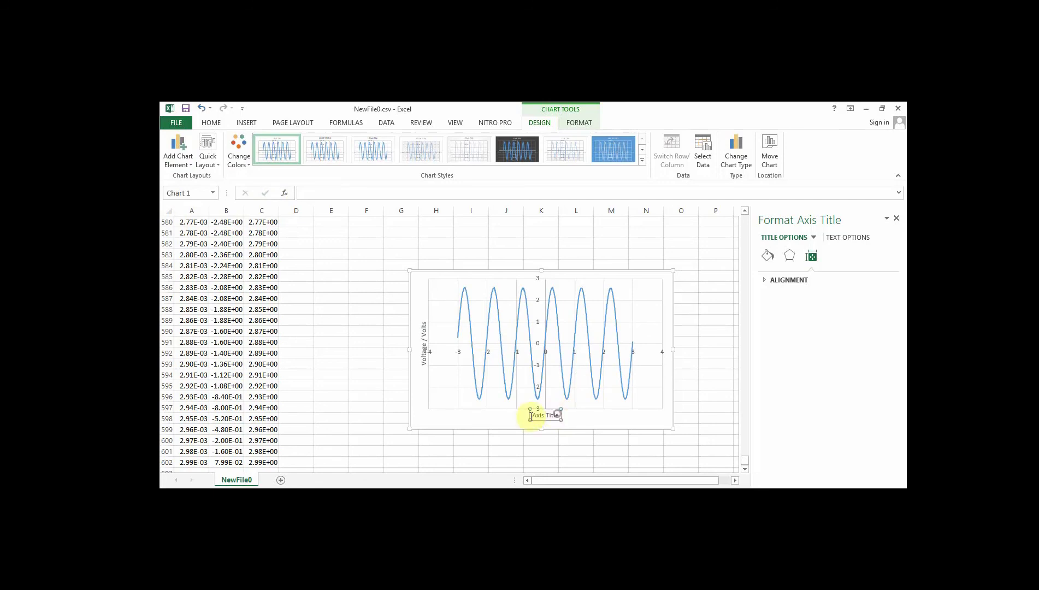
pyautogui.tripleClick(531, 417)
pyautogui.write('Time / m')
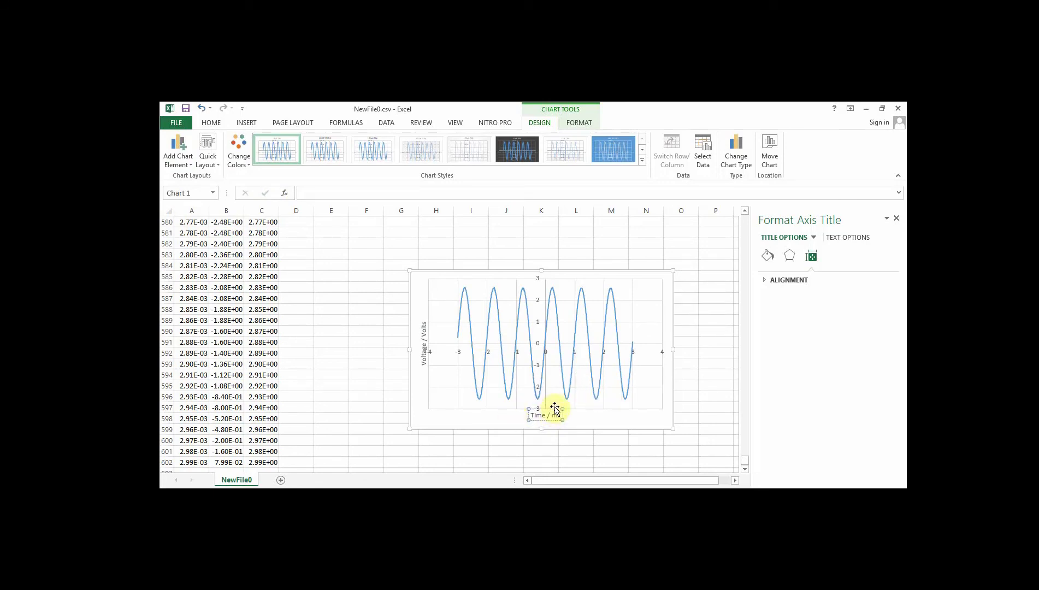
pyautogui.click(554, 407)
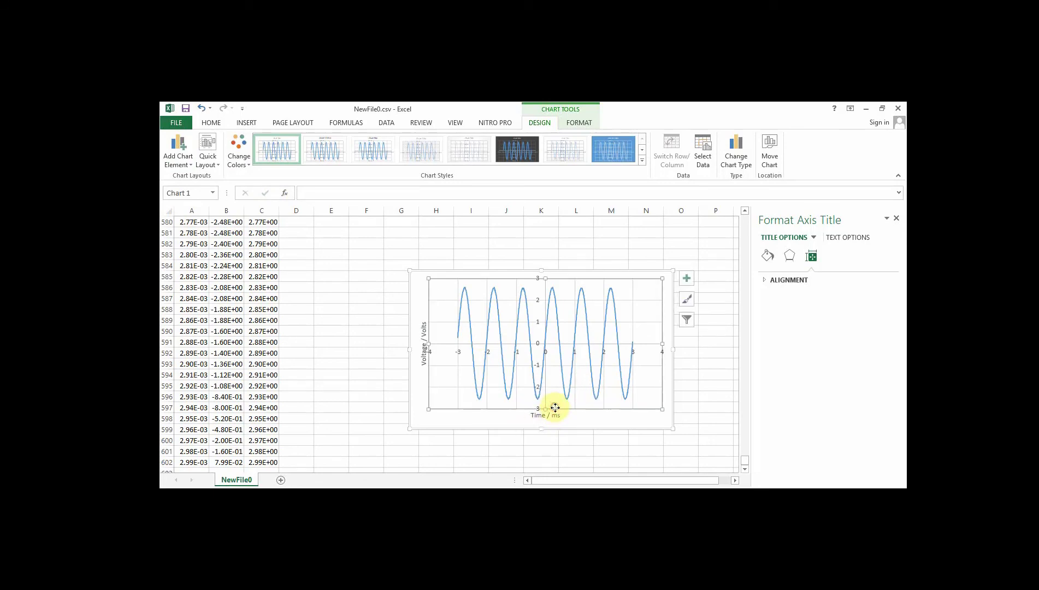
pyautogui.click(555, 415)
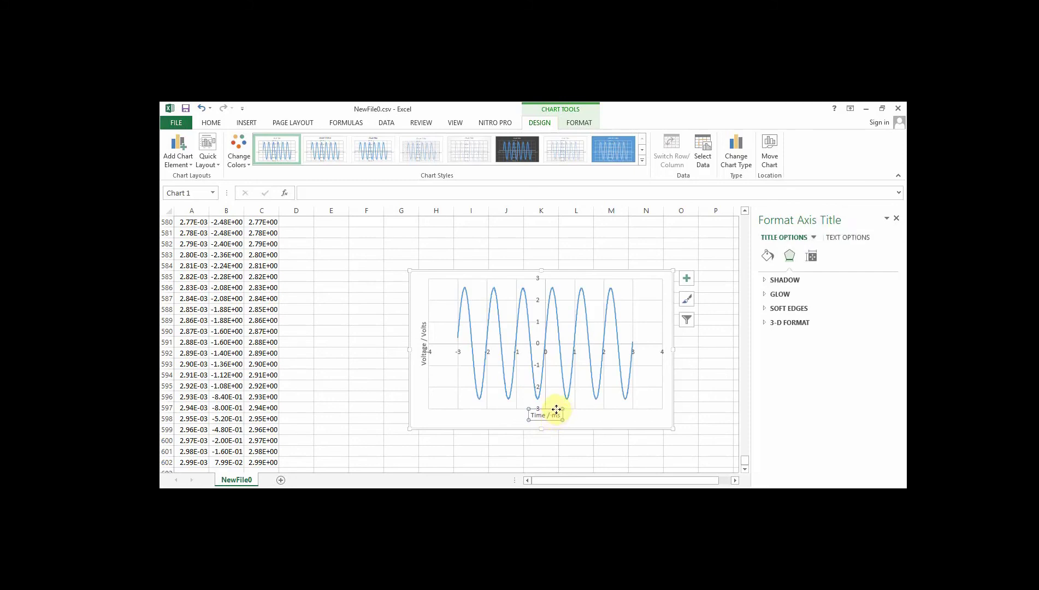
# - Drag Time / ms to the x-axis right end, Voltage / Volts to the y-axis top, and nudge the plot area
pyautogui.moveTo(563, 405); pyautogui.dragTo(659, 345)
pyautogui.click(419, 329)
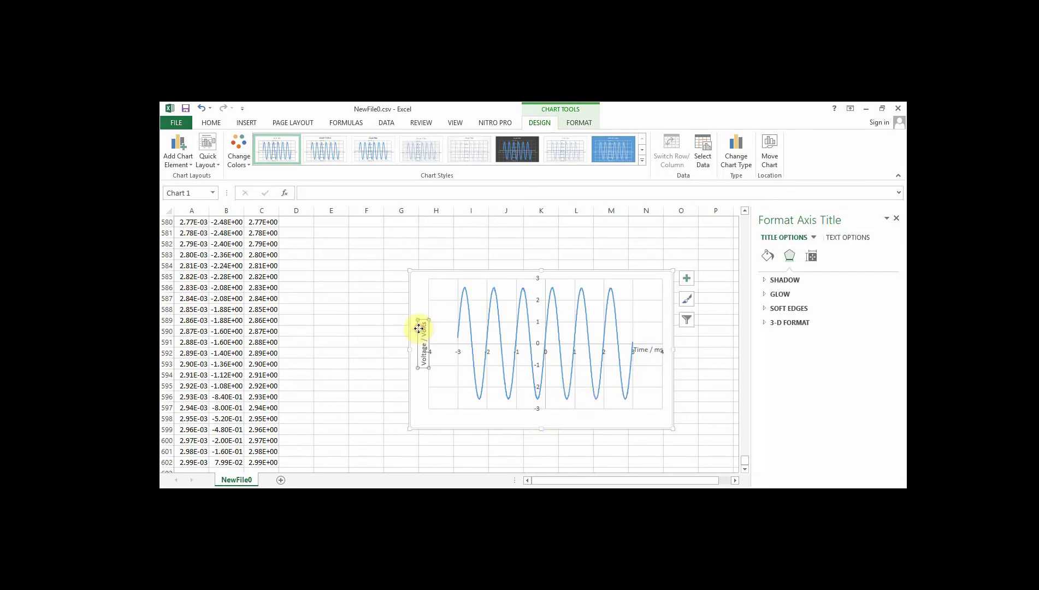
pyautogui.moveTo(421, 319); pyautogui.dragTo(531, 272)
pyautogui.click(450, 358)
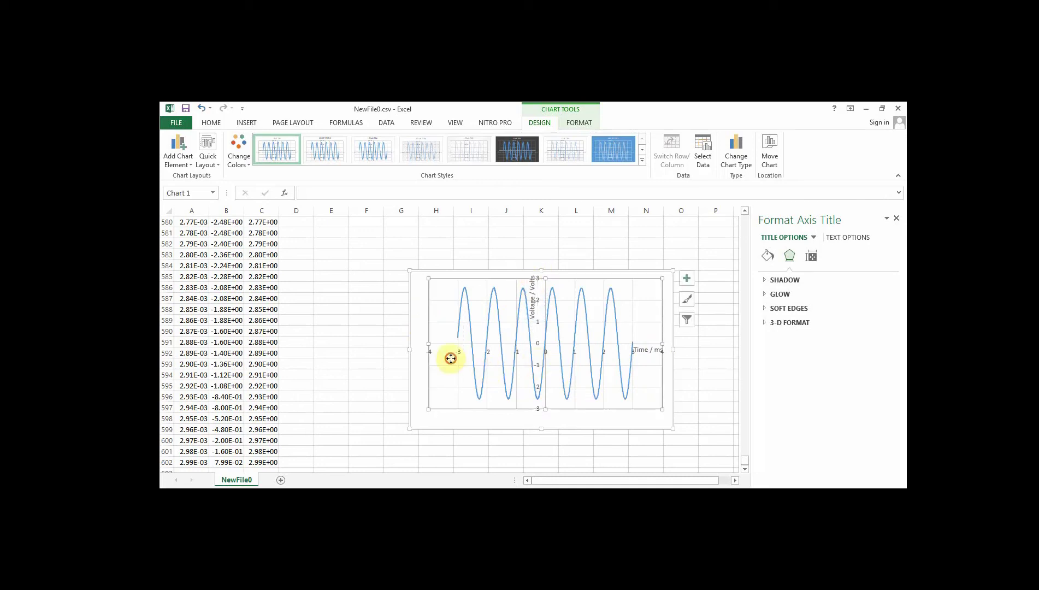
pyautogui.moveTo(433, 409); pyautogui.dragTo(423, 417)
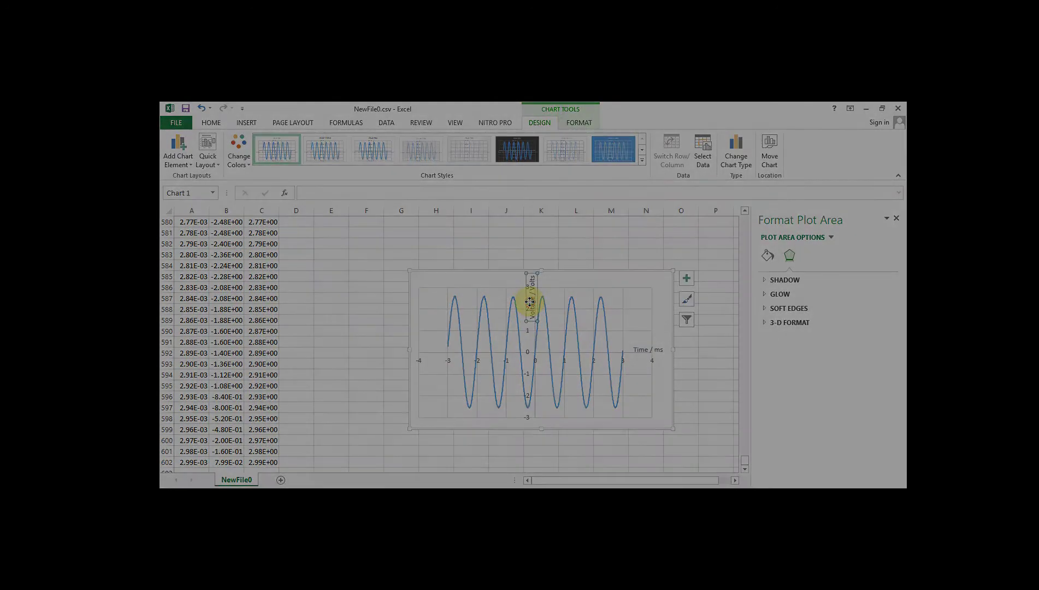